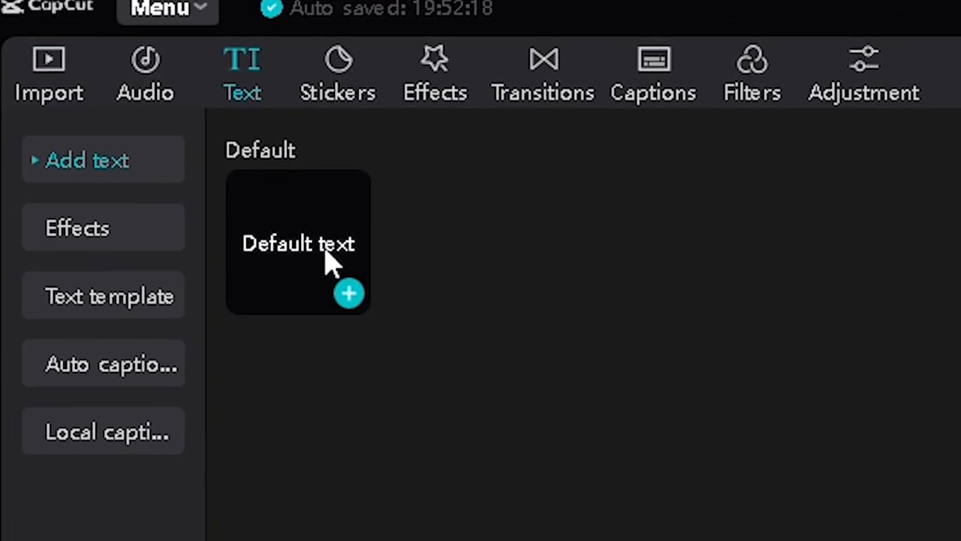
Step: Add a default text clip to the timeline and replace its wording with the creator's channel name
click(321, 239)
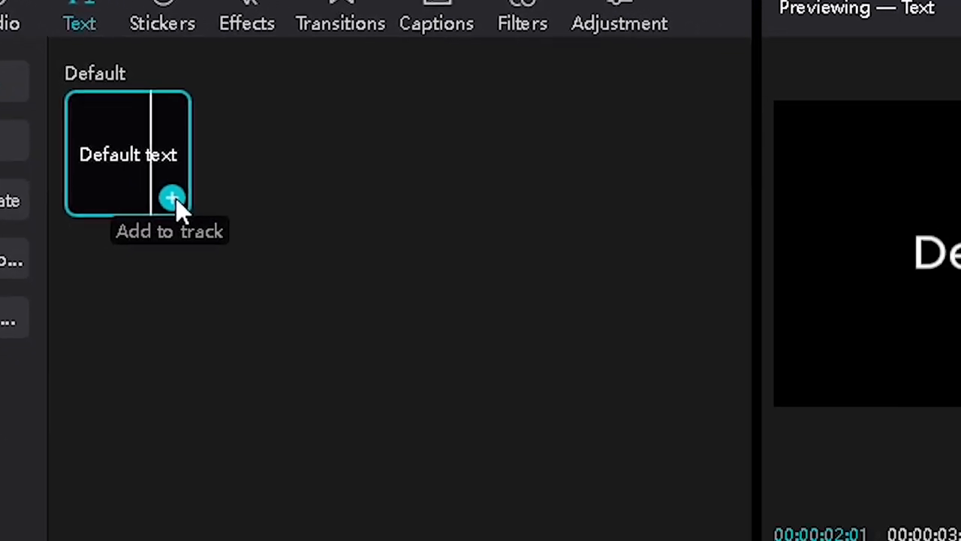
click(336, 290)
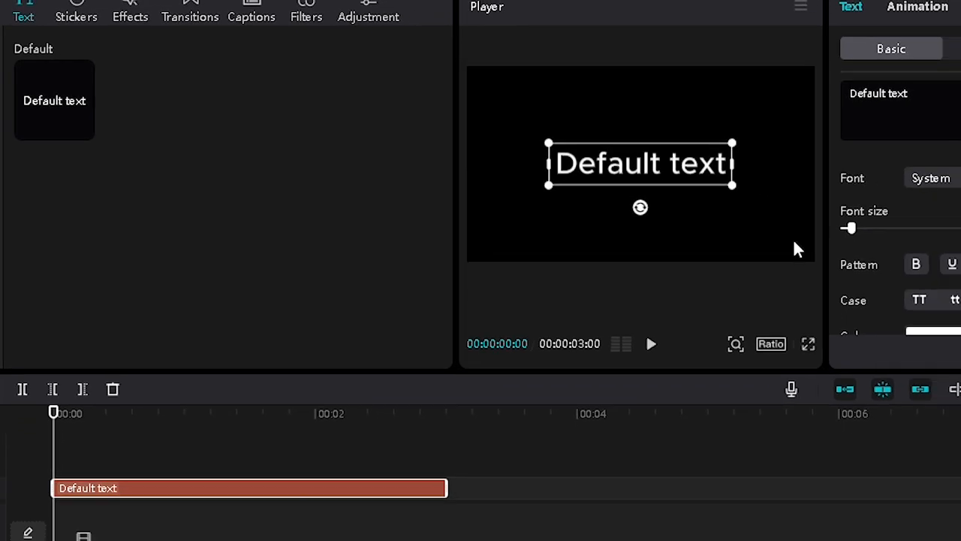
drag(959, 98, 932, 92)
drag(797, 85, 635, 129)
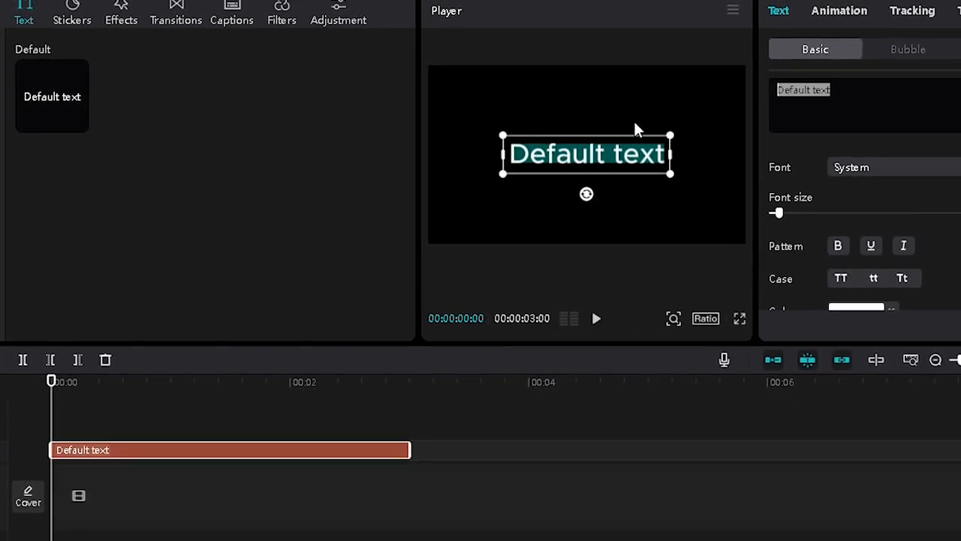
text(ziad task)
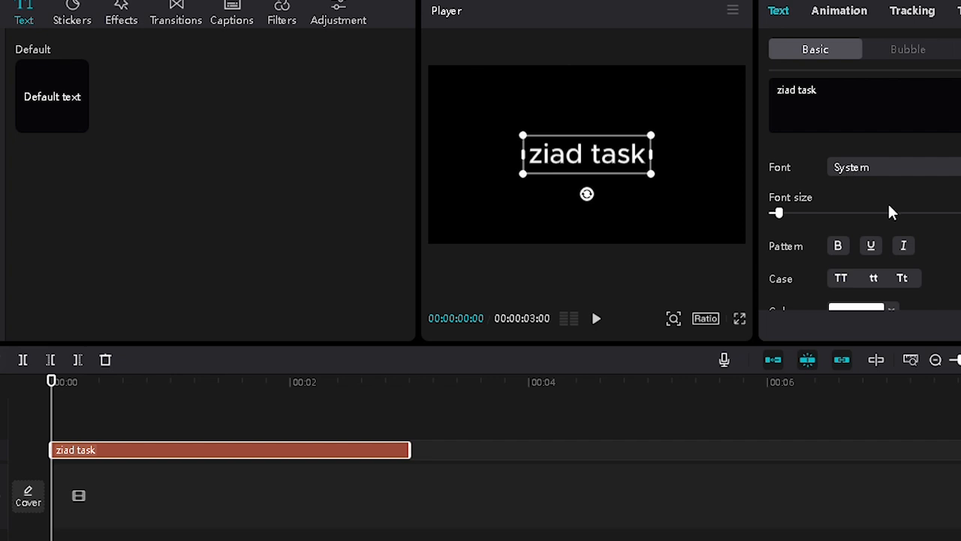
Step: Change the title's font to ZY Resolve and enlarge it to about 144% scale, centred in the frame
click(891, 168)
click(885, 139)
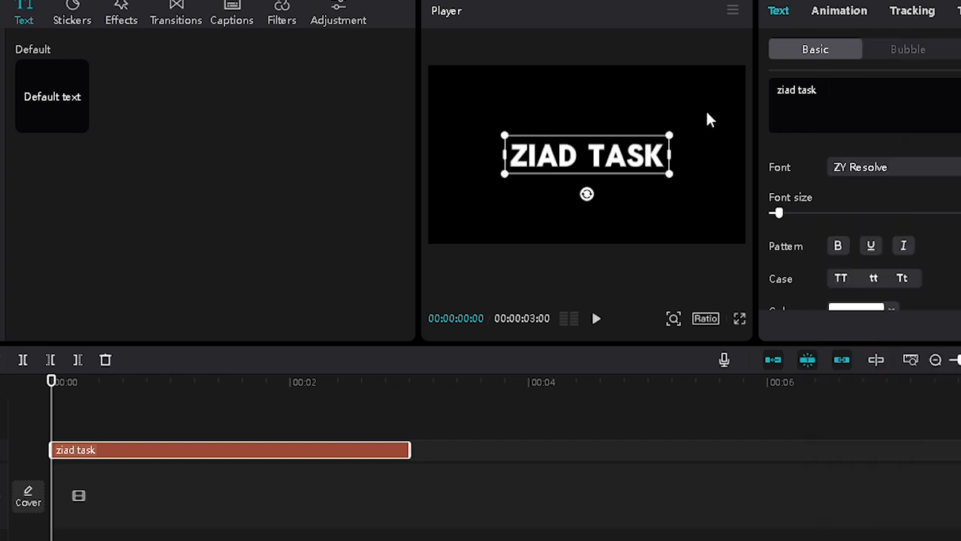
drag(678, 138, 709, 96)
drag(638, 184, 630, 165)
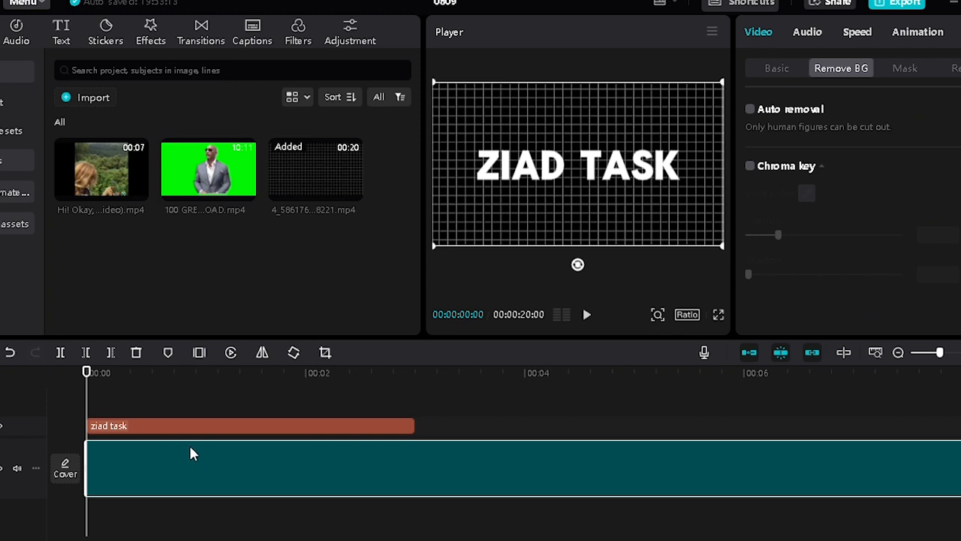
Step: Move the playhead to about 00:00:01:23 and enable a stroke on the title clip
drag(143, 410, 281, 417)
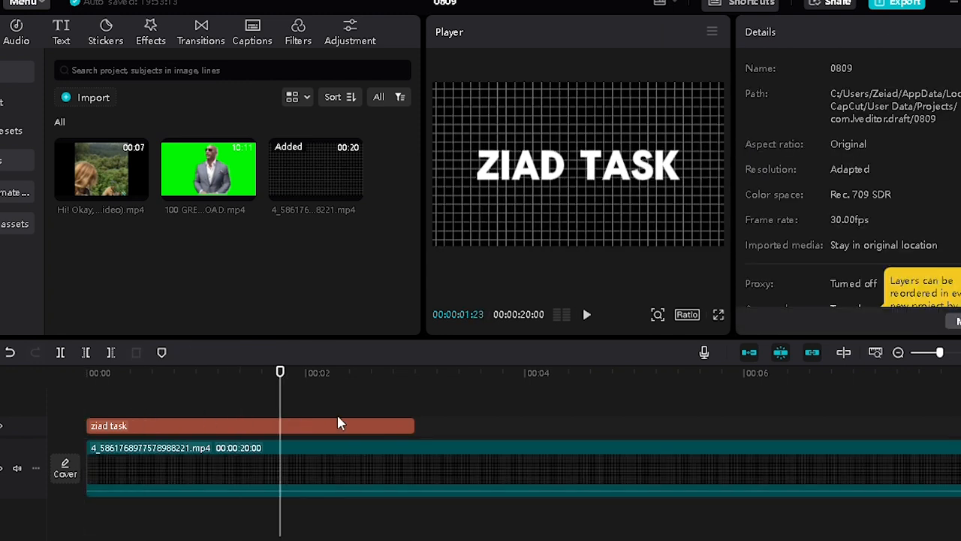
click(384, 427)
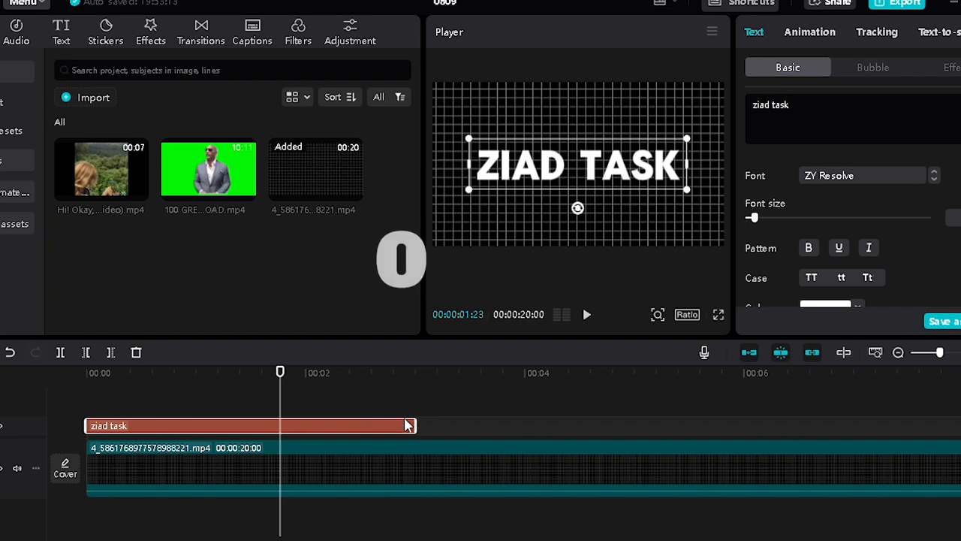
scroll(802, 275, down, 2)
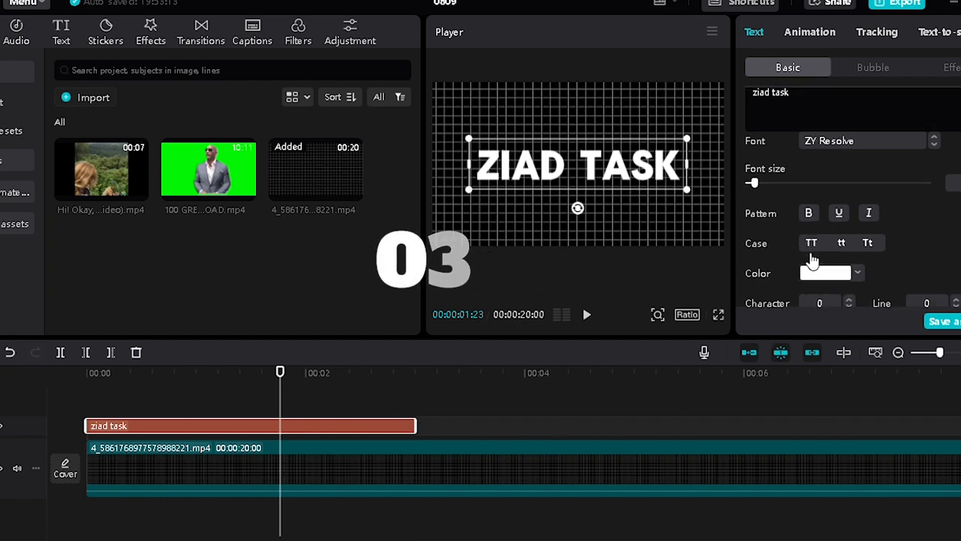
scroll(818, 256, down, 2)
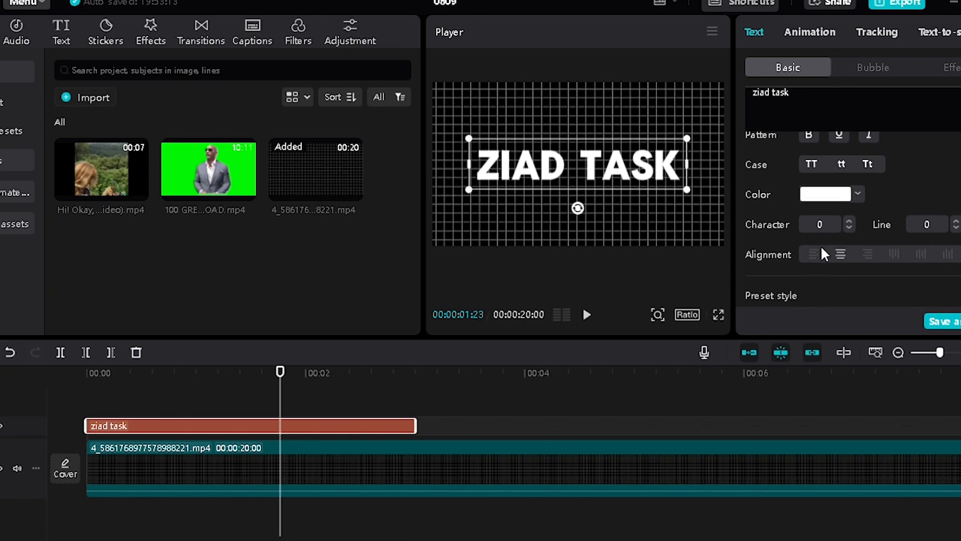
scroll(821, 254, down, 5)
scroll(826, 253, up, 3)
scroll(822, 248, down, 8)
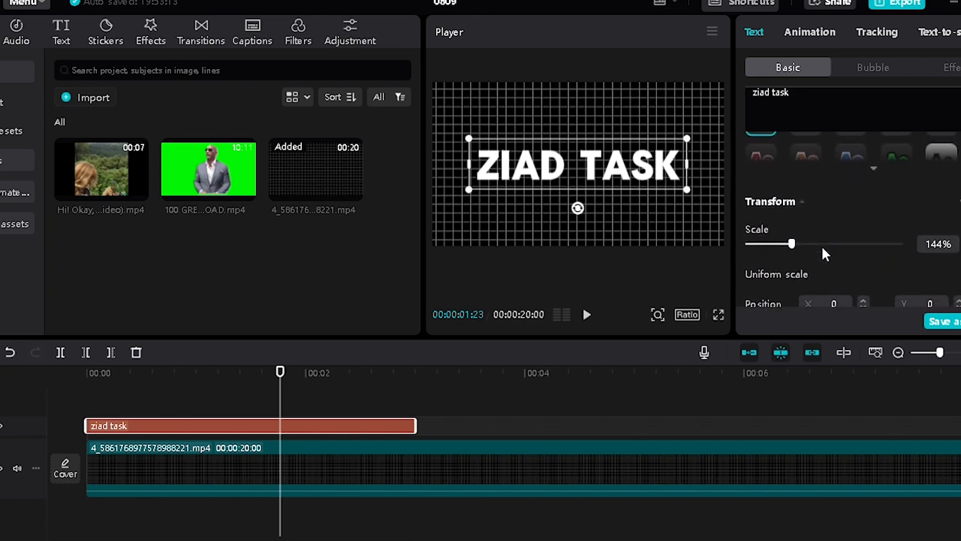
click(750, 161)
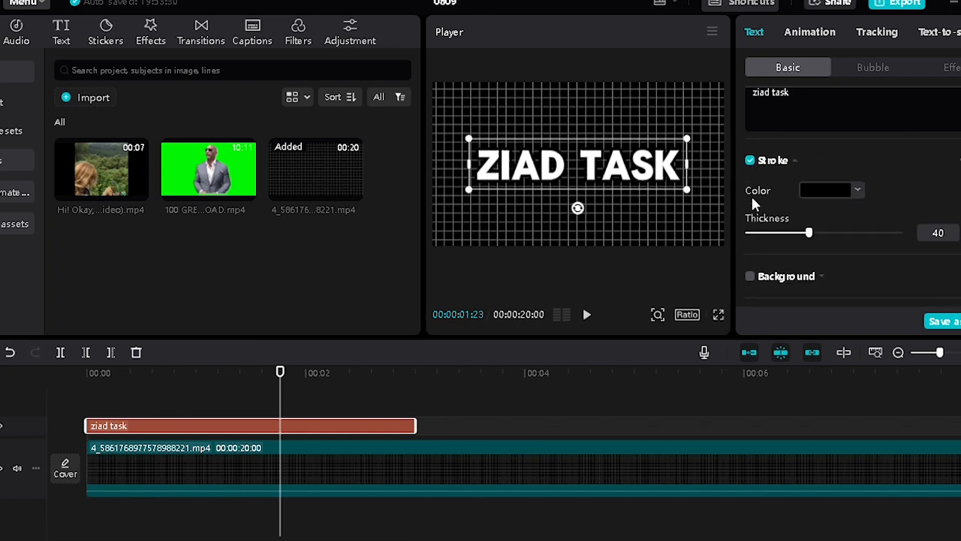
Step: Enable the shadow on the title text
scroll(756, 250, down, 3)
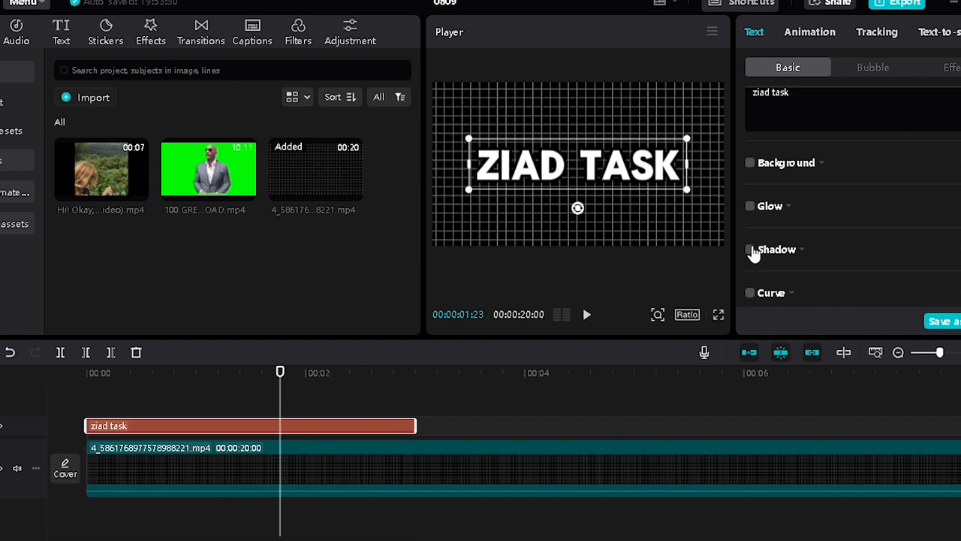
click(750, 249)
scroll(781, 254, up, 3)
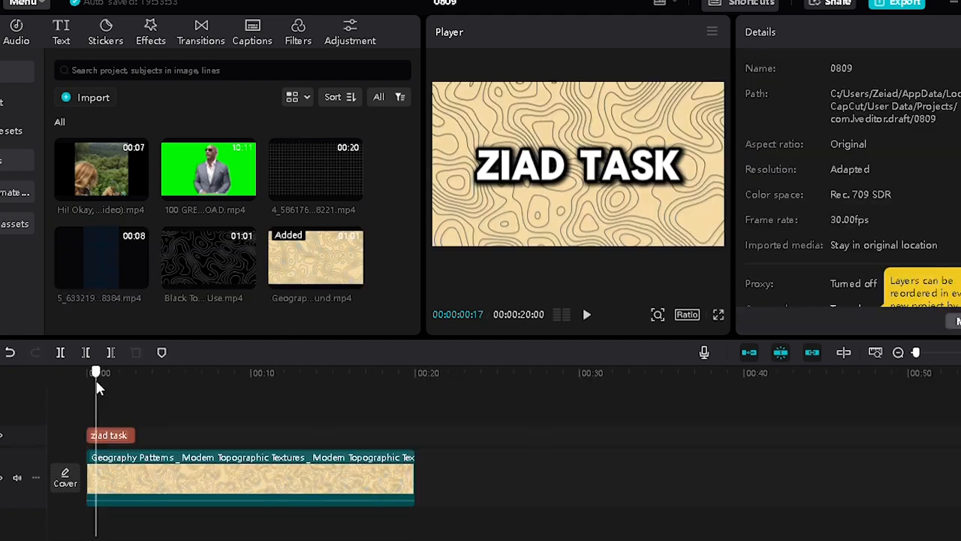
Step: Select the title over the topographic background, try a stroke thickness of 7, and set the thickness back to 40
drag(97, 381, 102, 384)
click(129, 439)
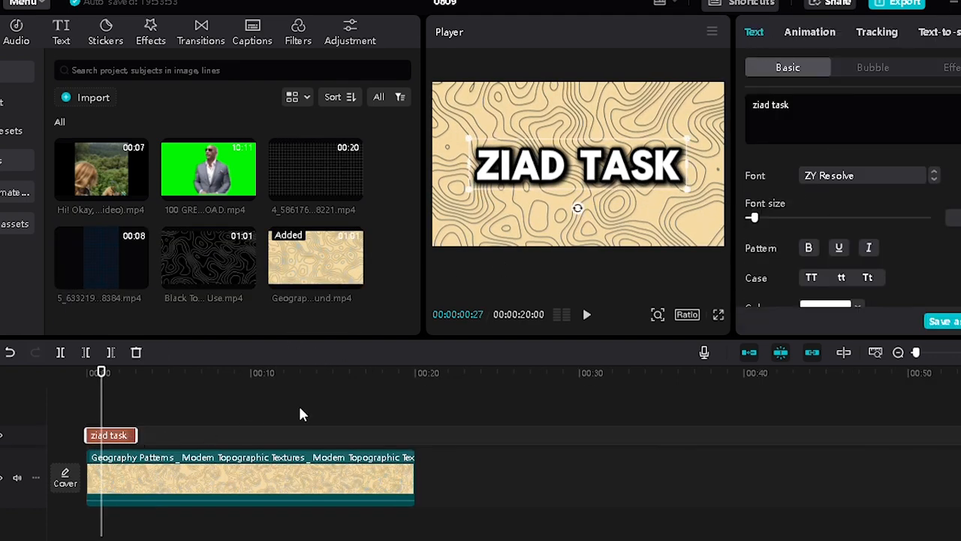
scroll(833, 208, down, 5)
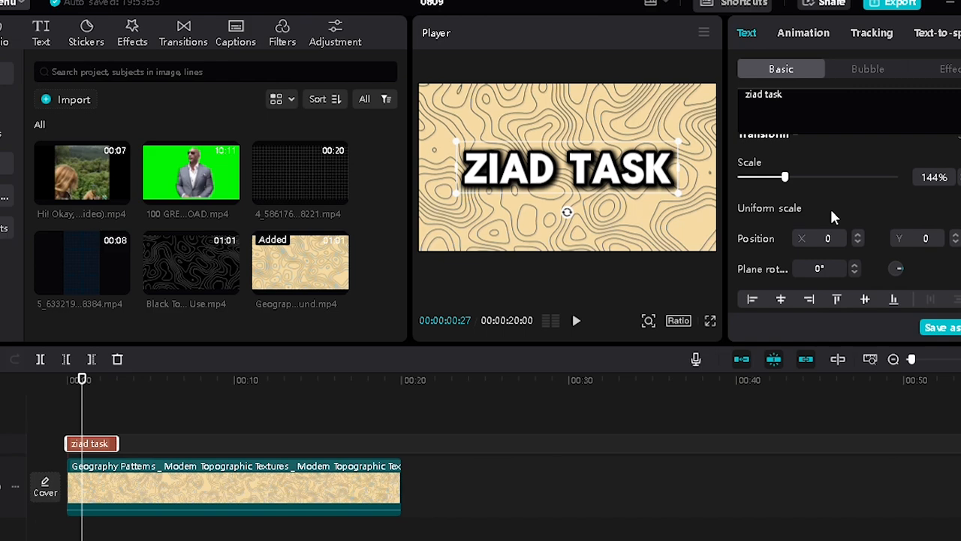
scroll(826, 219, down, 6)
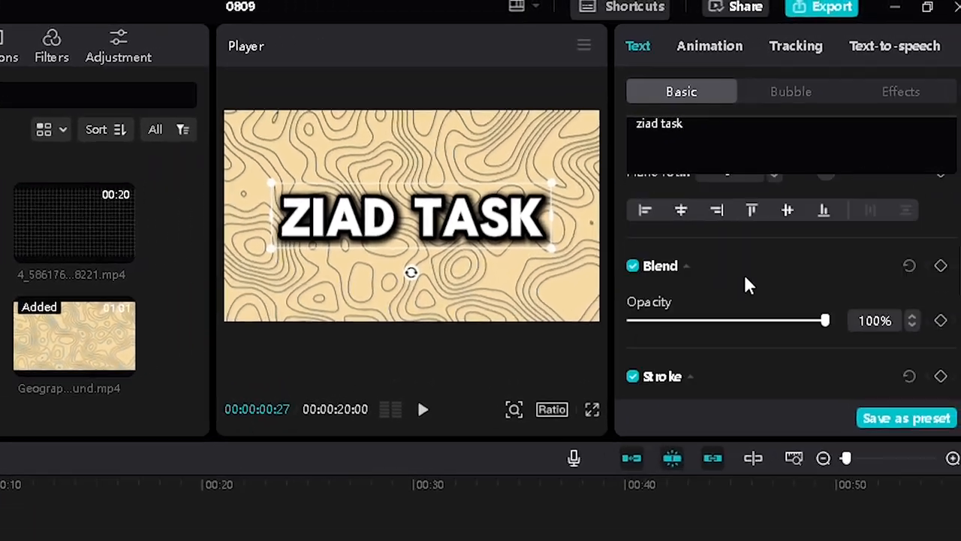
scroll(821, 225, up, 3)
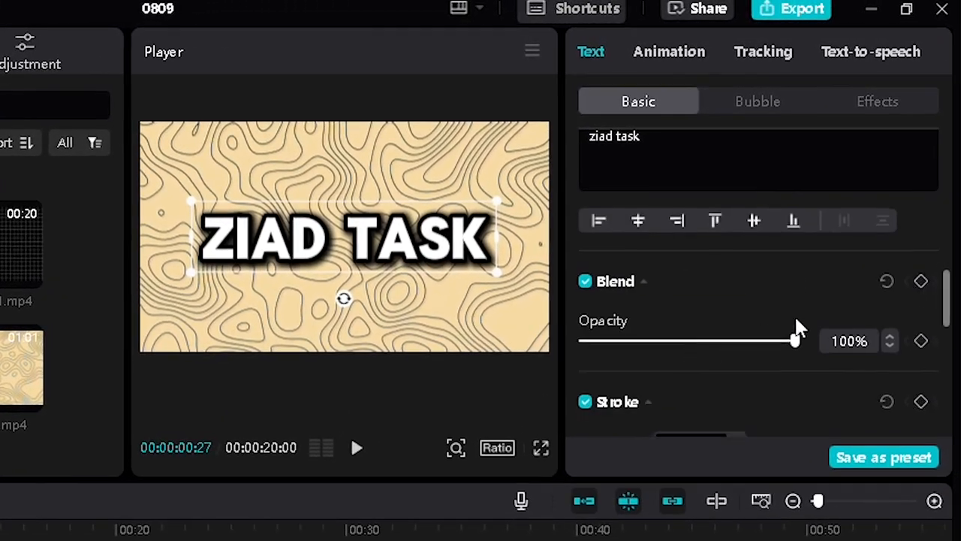
scroll(818, 328, down, 3)
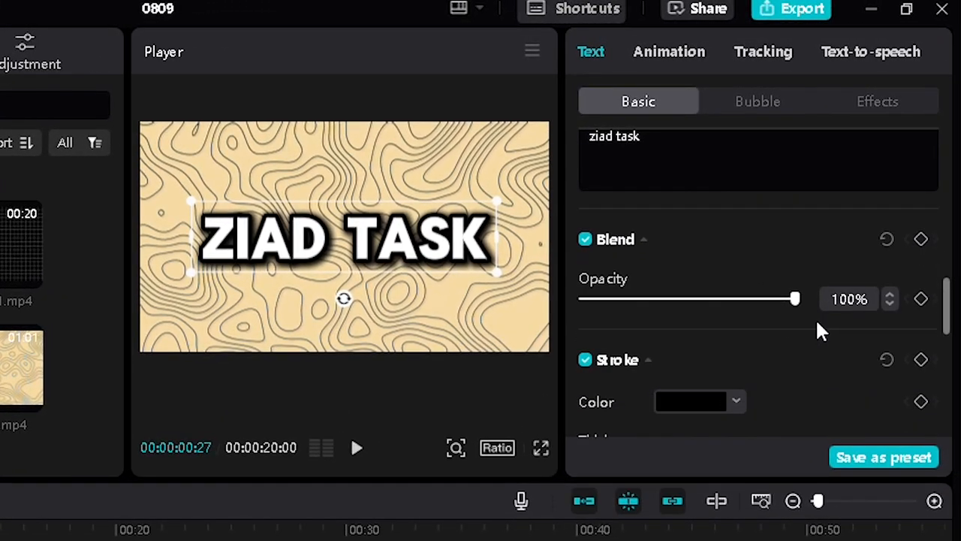
double_click(856, 332)
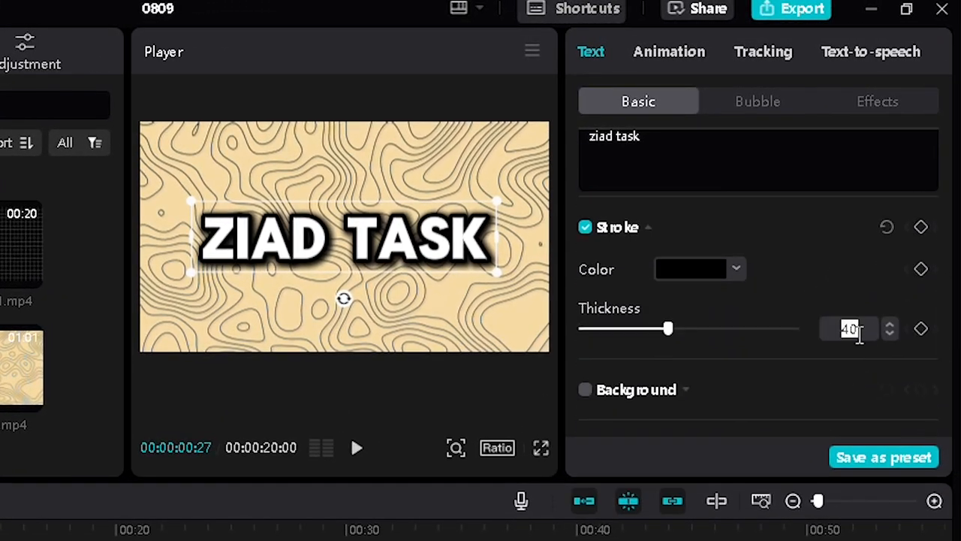
key(Return)
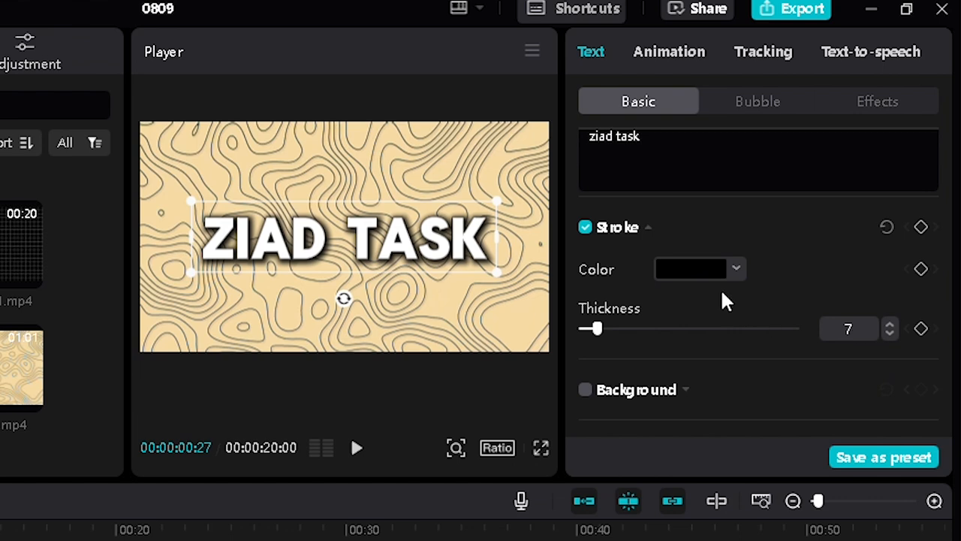
drag(602, 333, 670, 335)
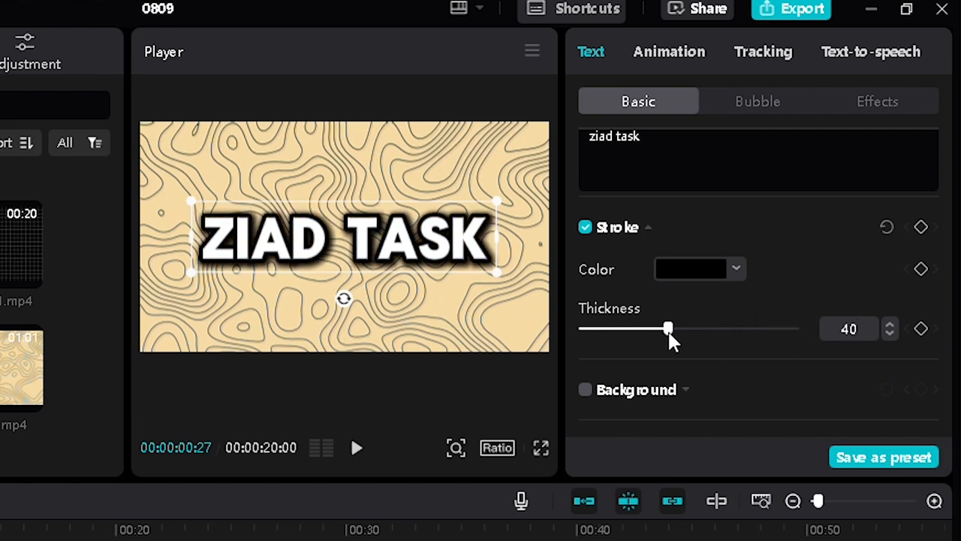
Step: Set the title shadow's opacity to 100% and its blurriness to 0%
scroll(620, 337, down, 3)
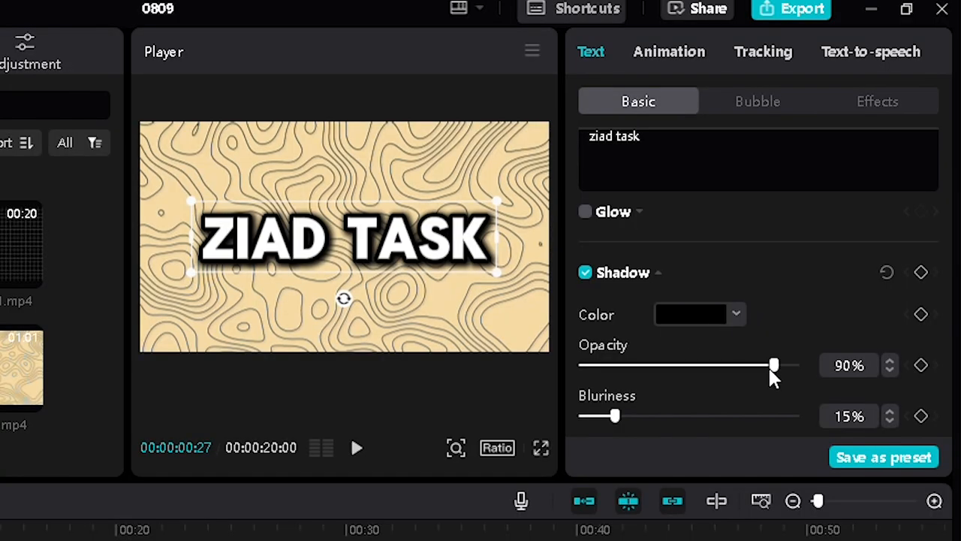
drag(772, 370, 888, 362)
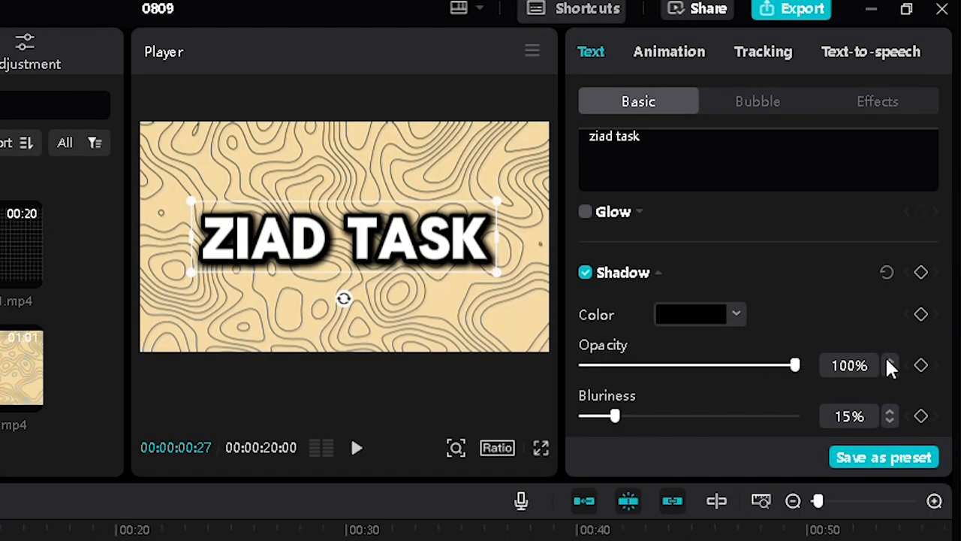
scroll(743, 380, down, 3)
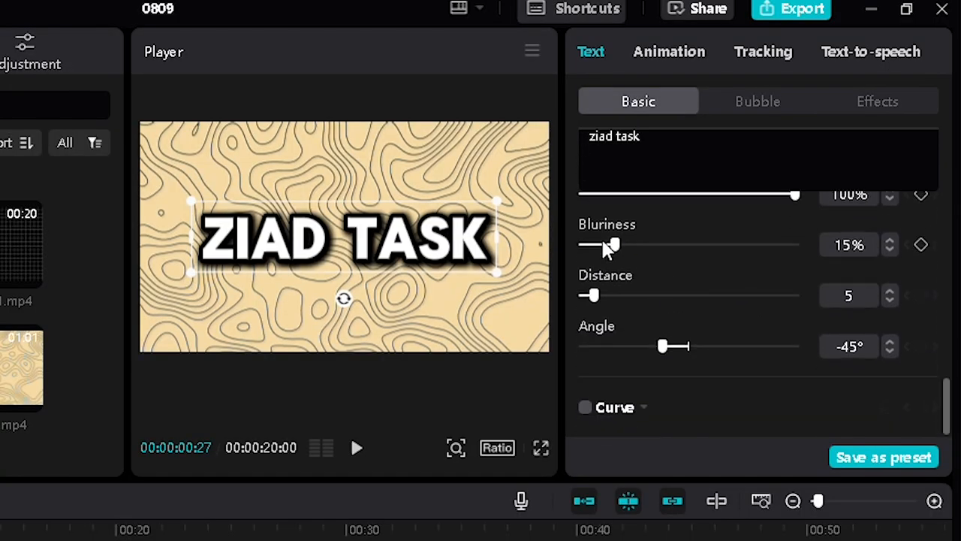
drag(613, 245, 557, 259)
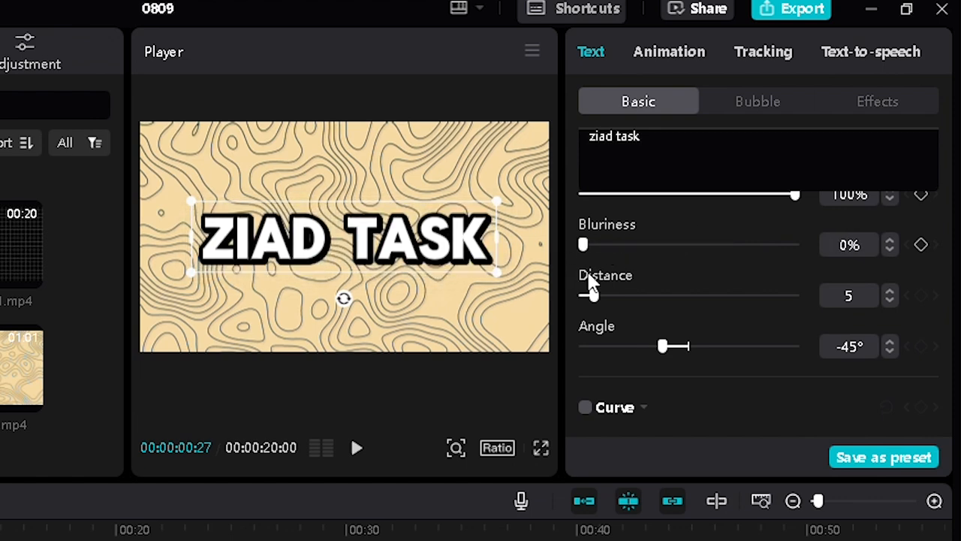
Step: Set the title shadow's angle to -30° and its distance to 7
drag(591, 292, 626, 297)
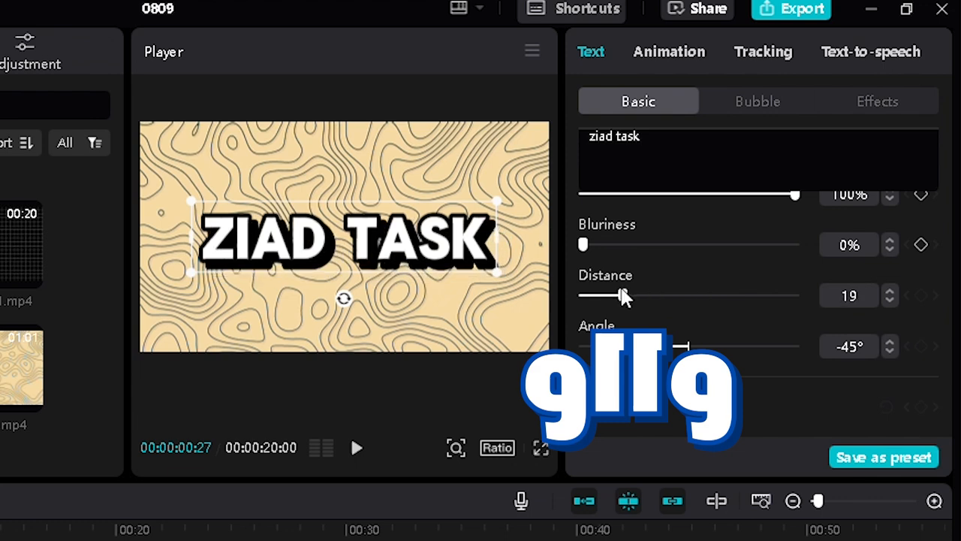
mouse_move(676, 350)
mouse_down()
mouse_move(689, 346)
mouse_move(655, 350)
mouse_move(667, 348)
mouse_up()
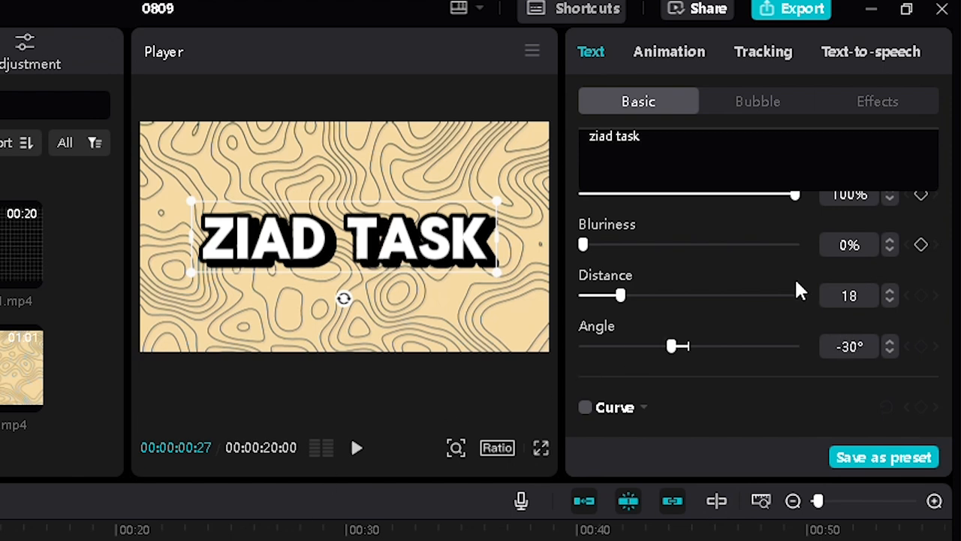
drag(635, 299, 603, 310)
Step: Change the title's stroke color to a deep royal blue
scroll(686, 305, up, 5)
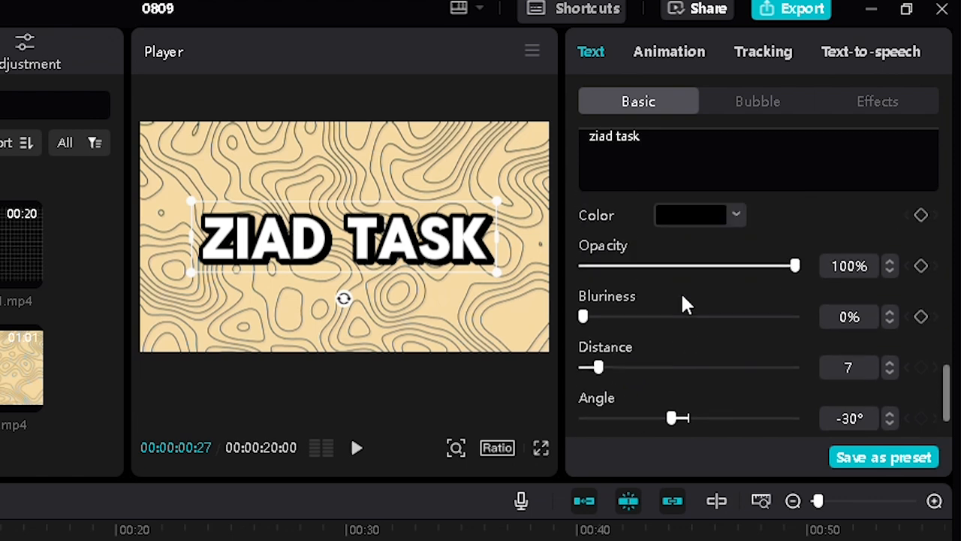
scroll(686, 313, up, 3)
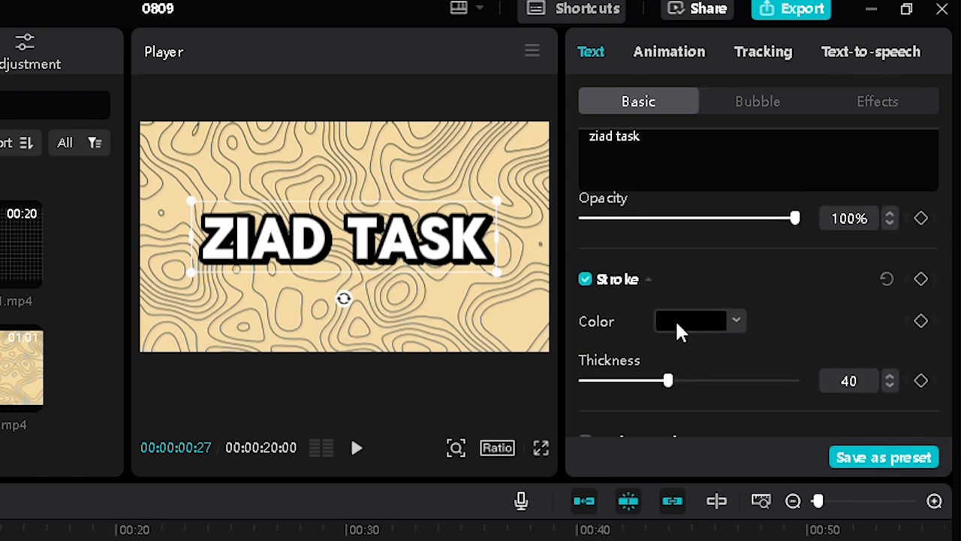
click(680, 328)
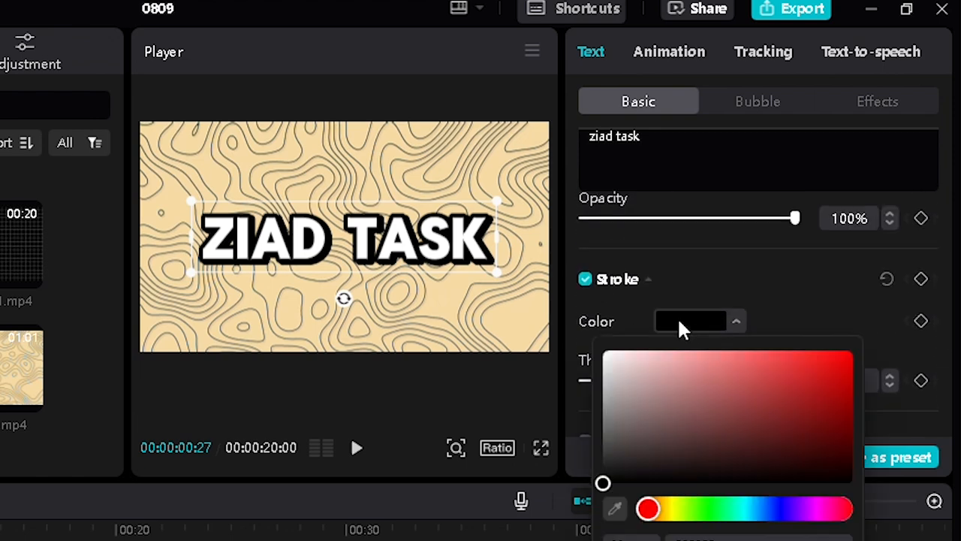
click(780, 515)
click(790, 377)
mouse_move(795, 371)
mouse_down()
mouse_move(796, 398)
mouse_move(777, 385)
mouse_up()
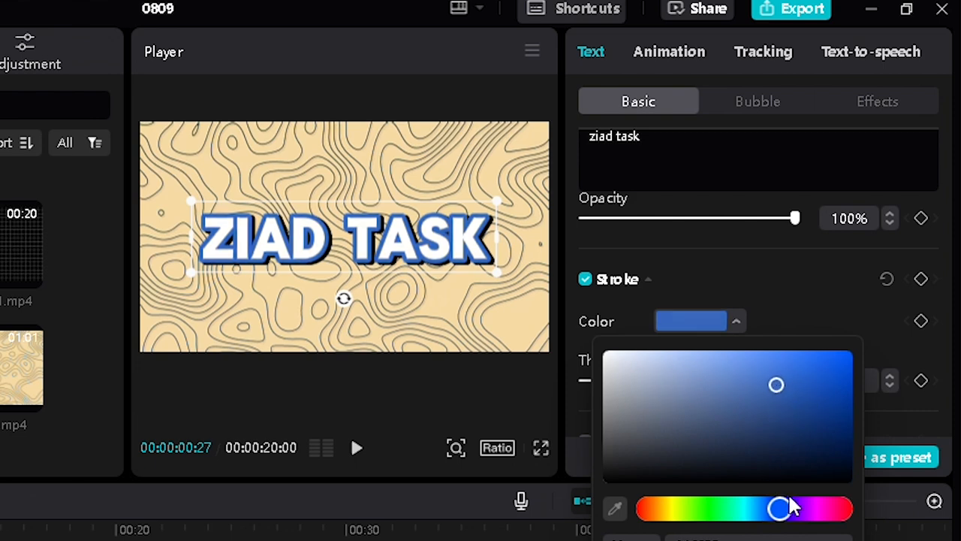
drag(804, 510, 805, 513)
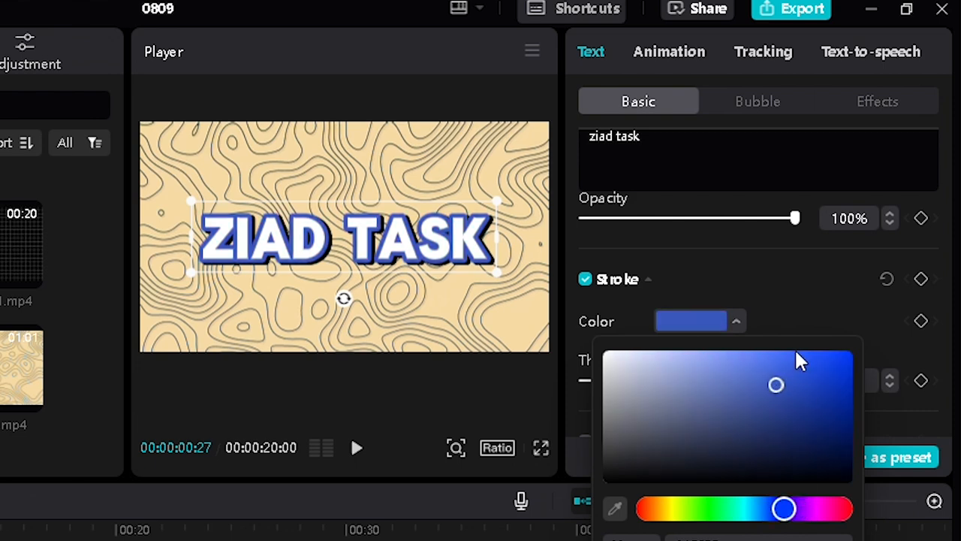
drag(800, 361, 821, 383)
click(869, 339)
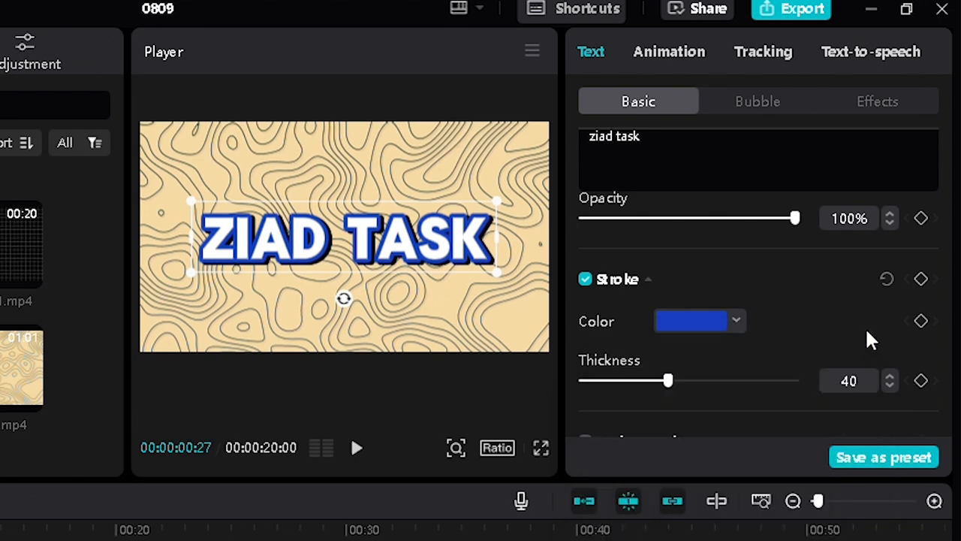
Step: Change the title's shadow color by sampling the blue stroke and darkening the sampled color to navy
scroll(745, 375, down, 6)
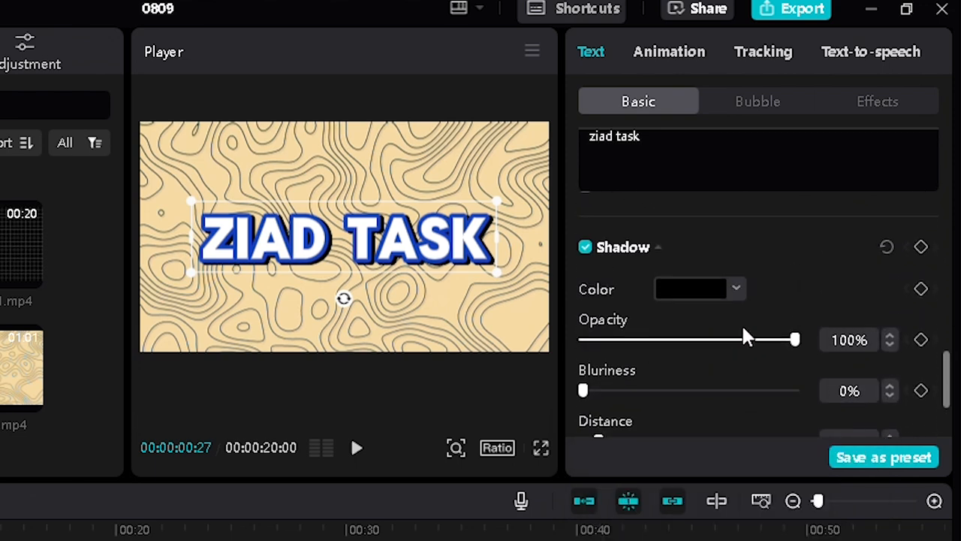
click(736, 289)
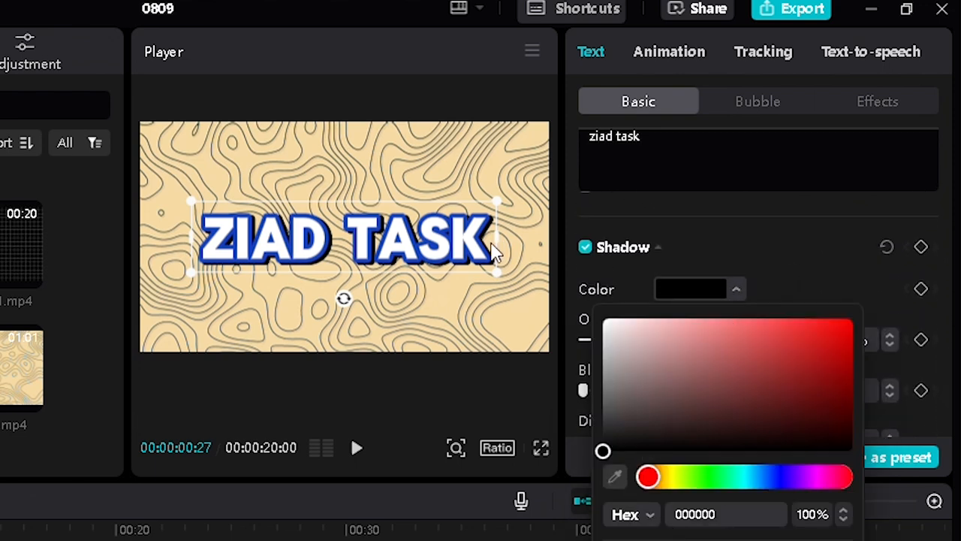
click(616, 478)
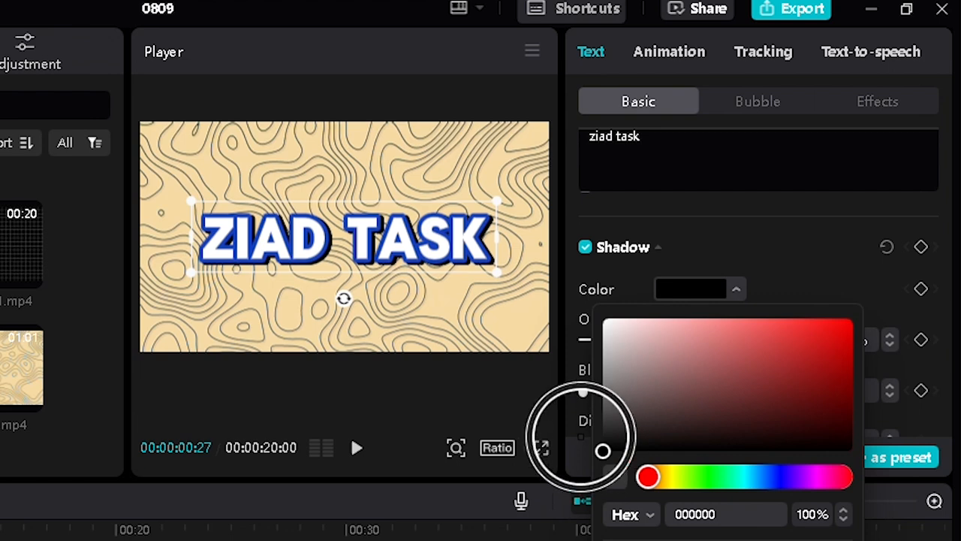
click(424, 237)
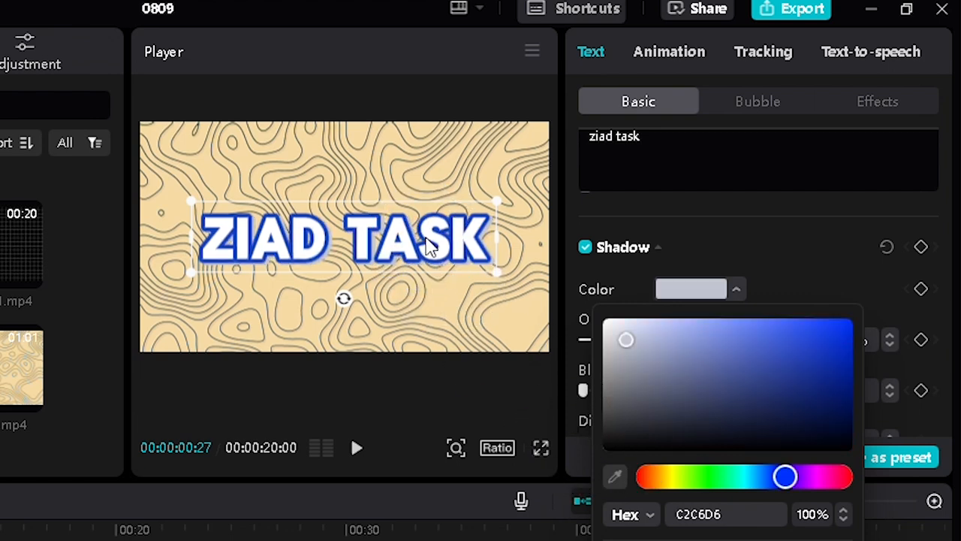
drag(706, 371, 716, 397)
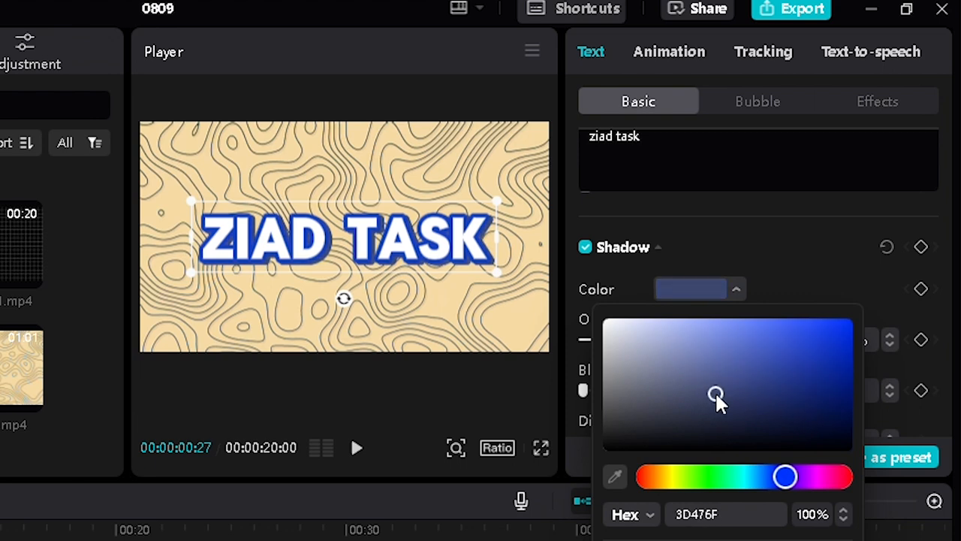
click(614, 476)
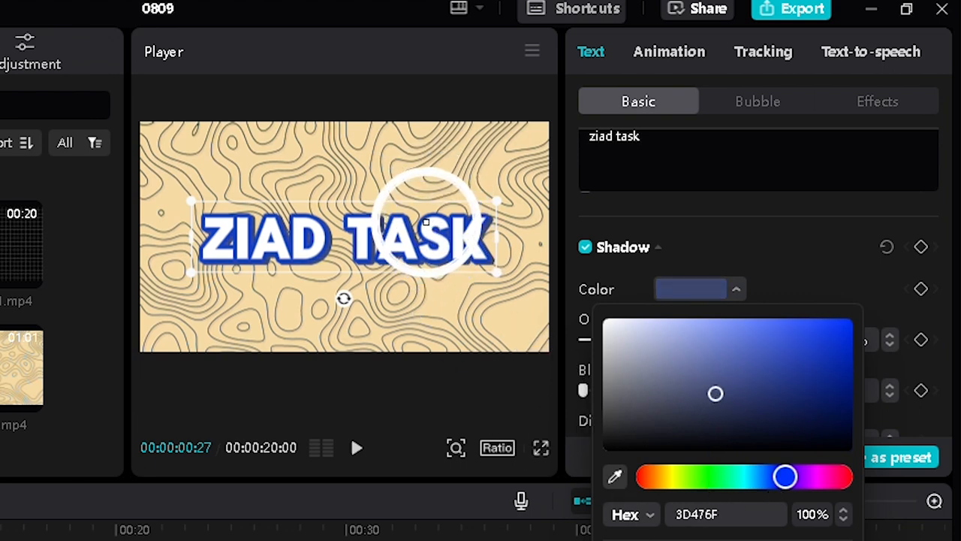
click(423, 221)
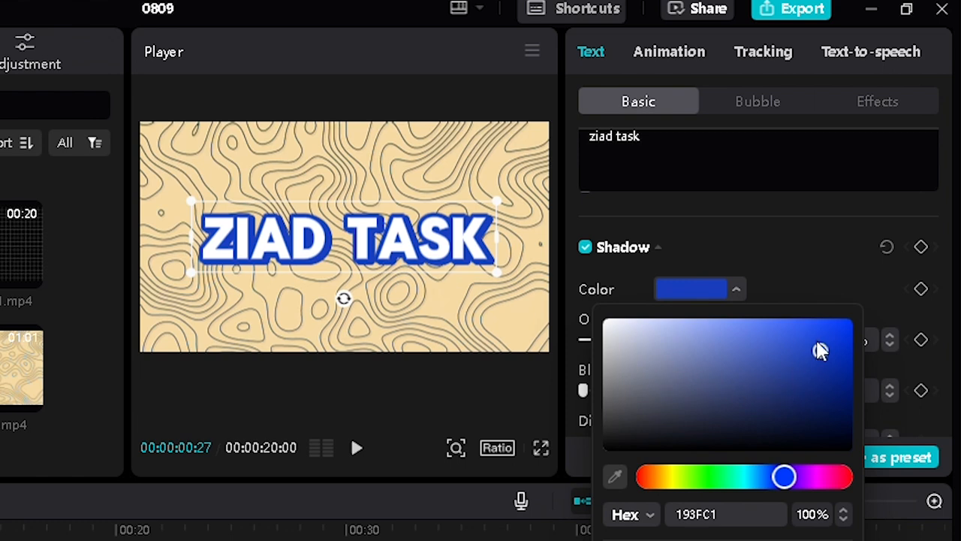
drag(820, 351, 839, 395)
click(827, 298)
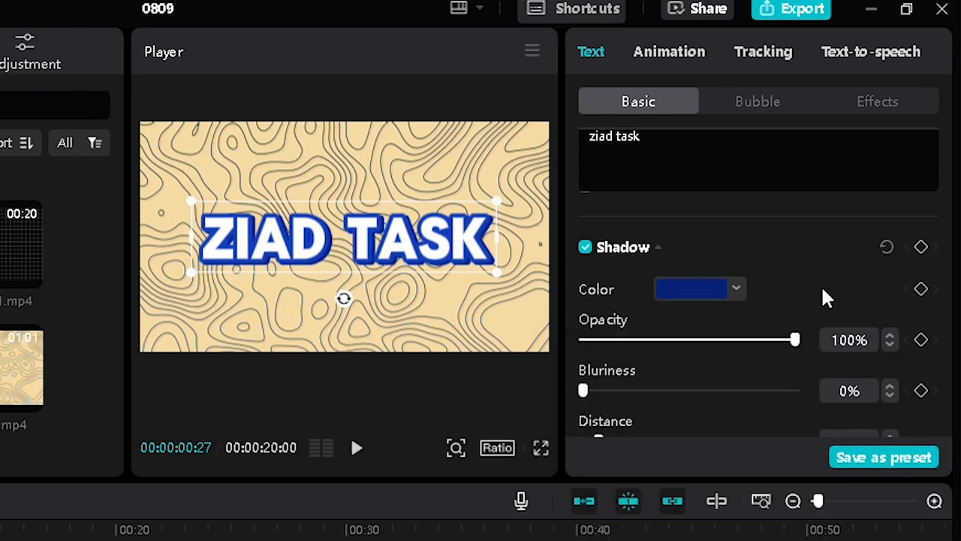
Step: Increase the title shadow's distance slightly so it extends further beyond the stroke
scroll(672, 418, down, 2)
drag(586, 364, 613, 367)
scroll(646, 368, up, 10)
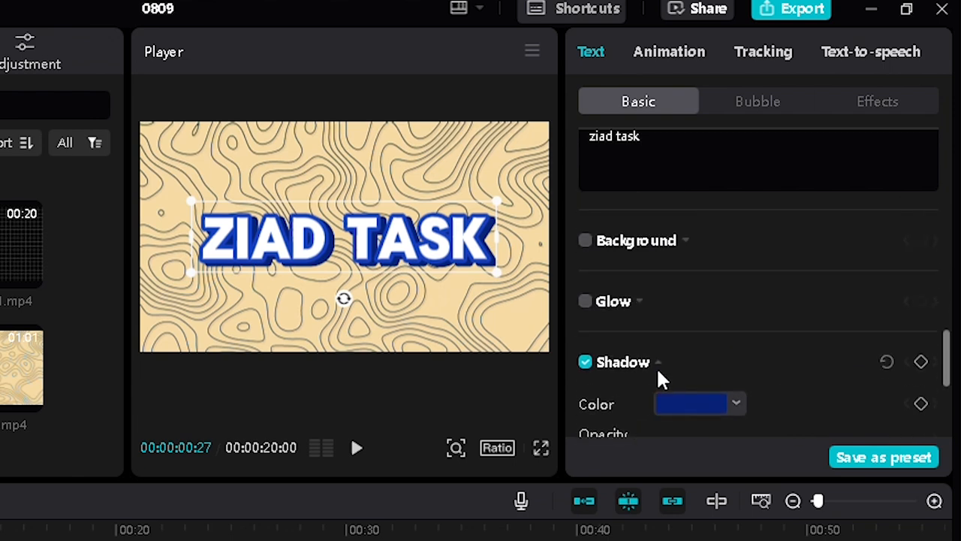
scroll(705, 270, up, 2)
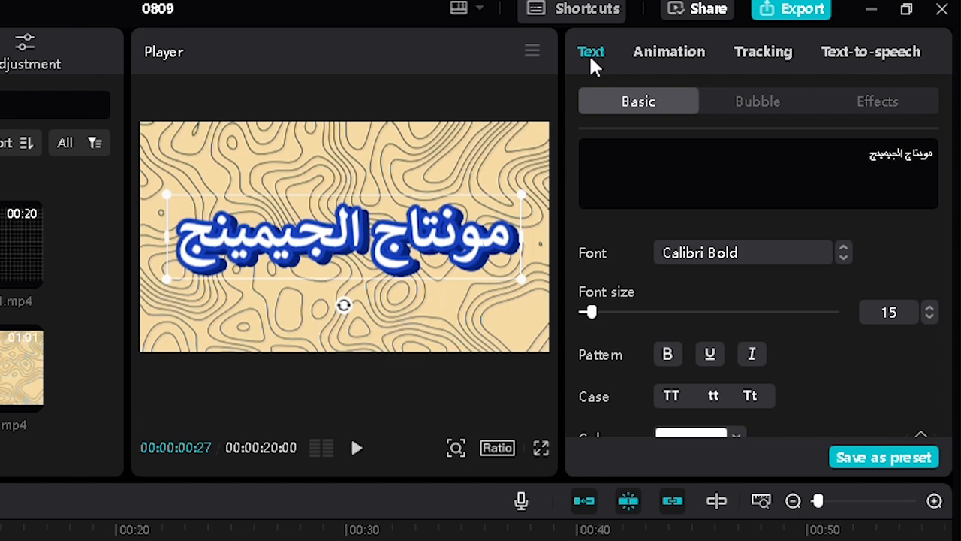
Step: Try the Jolt forward entrance animation on the Arabic title
click(661, 49)
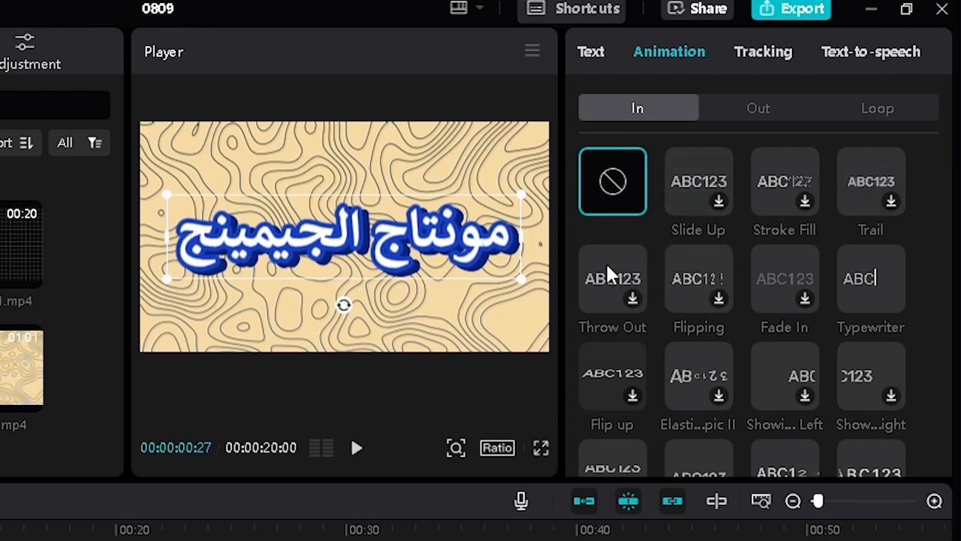
scroll(813, 396, down, 3)
click(813, 396)
scroll(781, 397, down, 3)
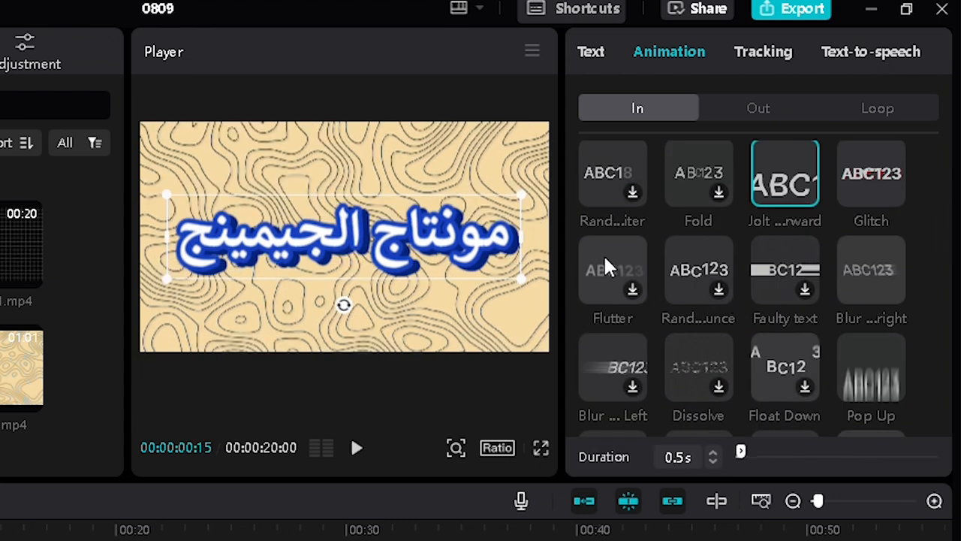
scroll(753, 376, down, 3)
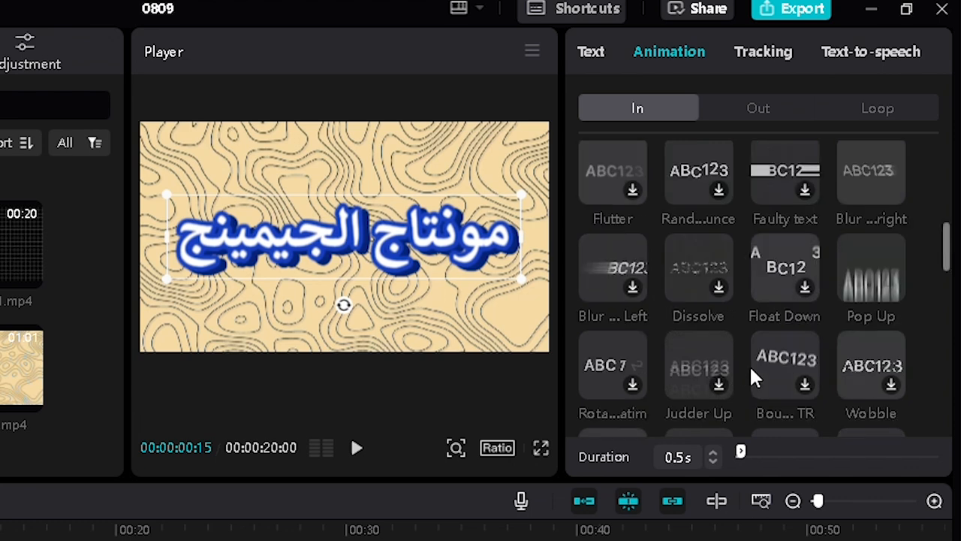
scroll(755, 378, up, 3)
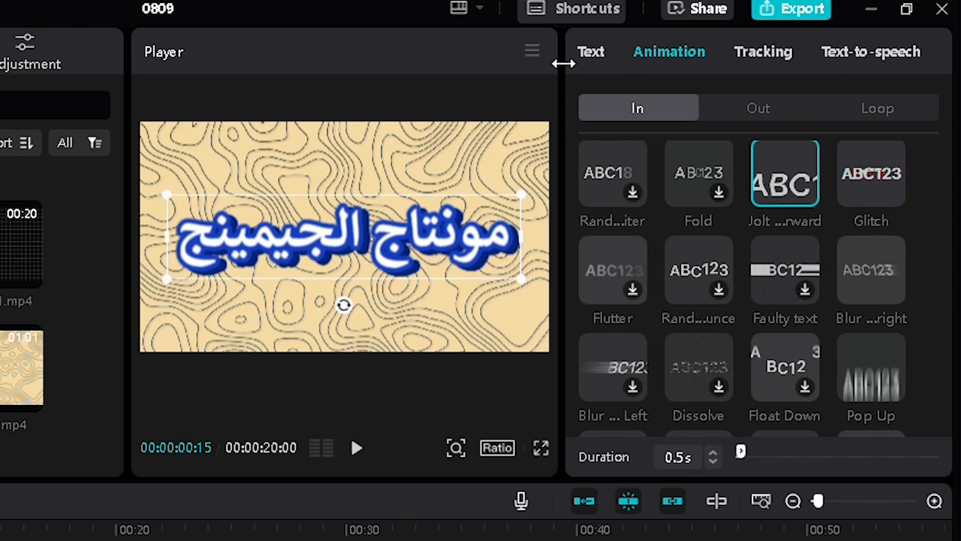
Step: Review the Arabic title's stroke, transform and blend settings and the available entrance animations
click(591, 52)
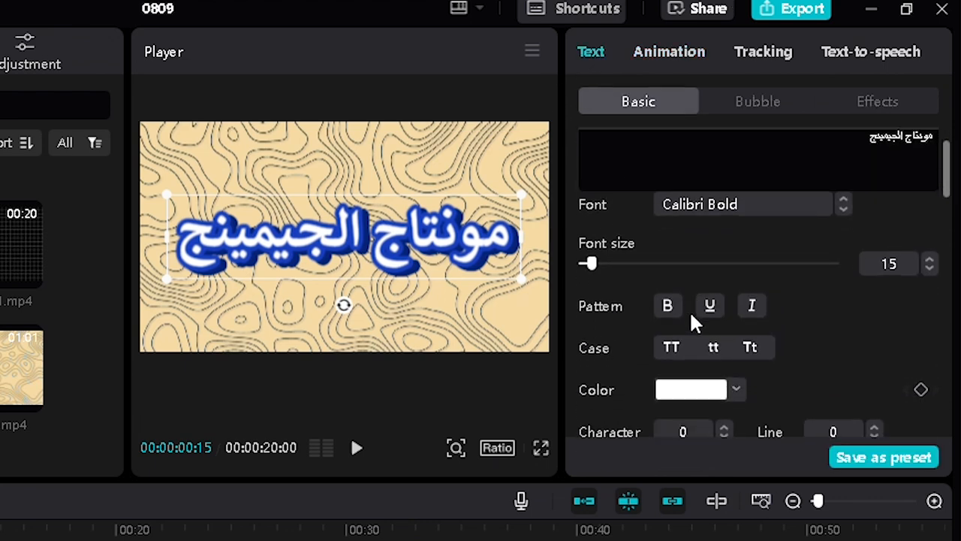
scroll(691, 326, down, 10)
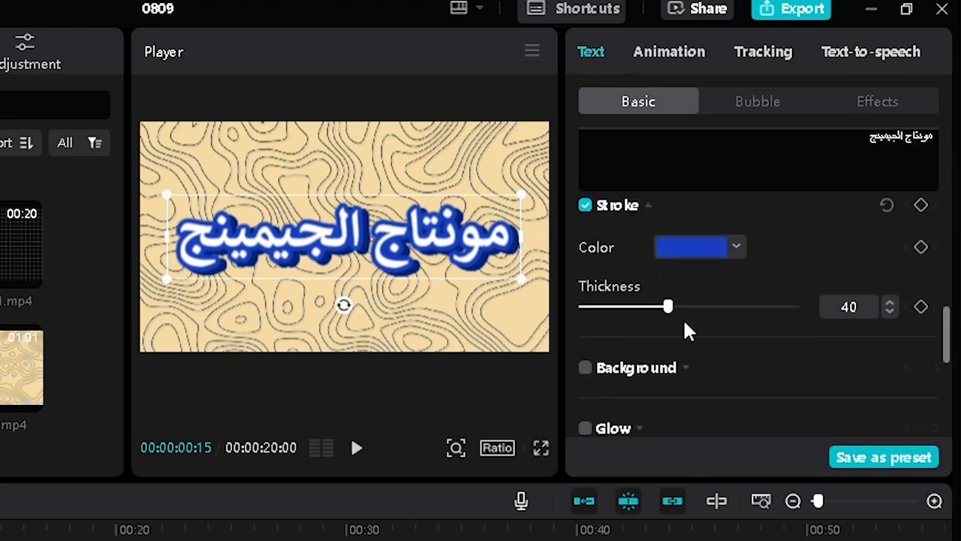
scroll(690, 330, up, 5)
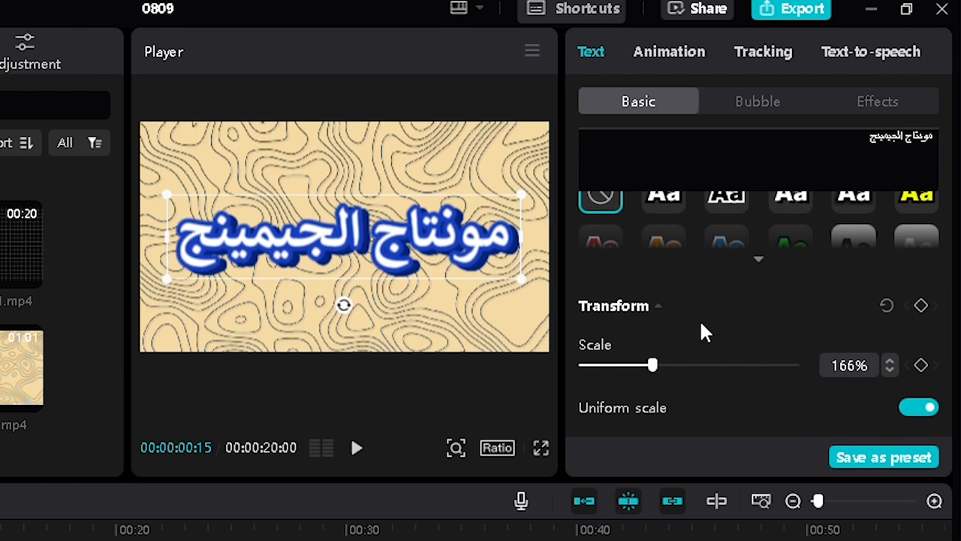
scroll(709, 331, down, 2)
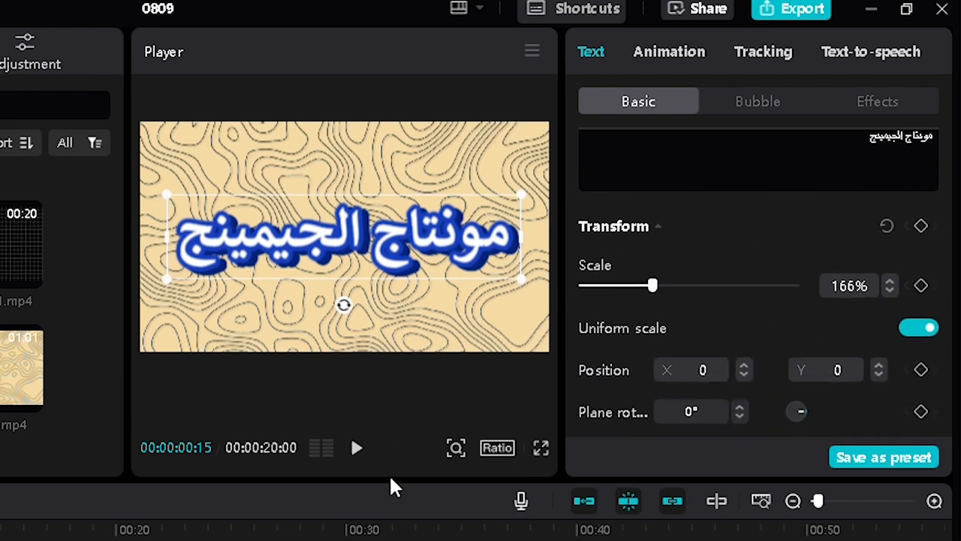
scroll(833, 368, down, 5)
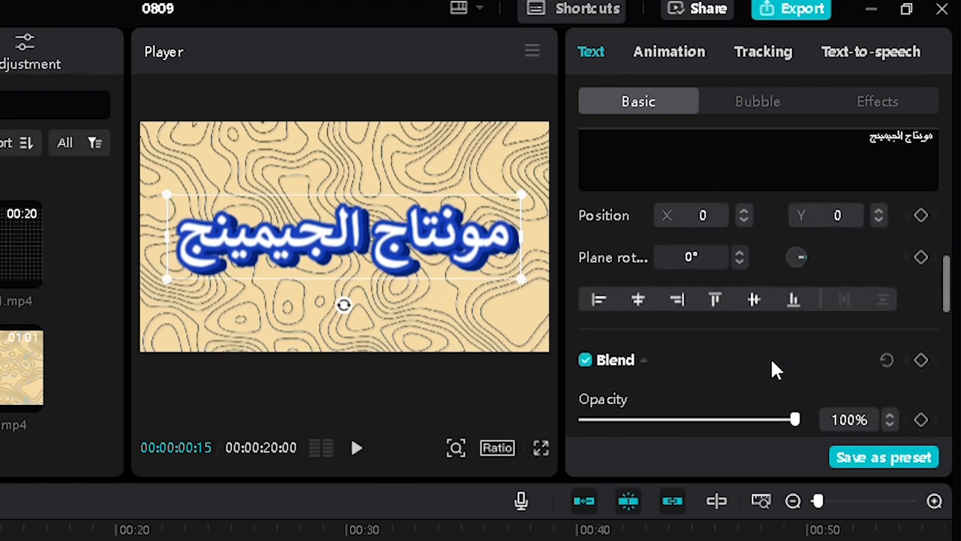
scroll(773, 369, up, 8)
scroll(830, 346, up, 5)
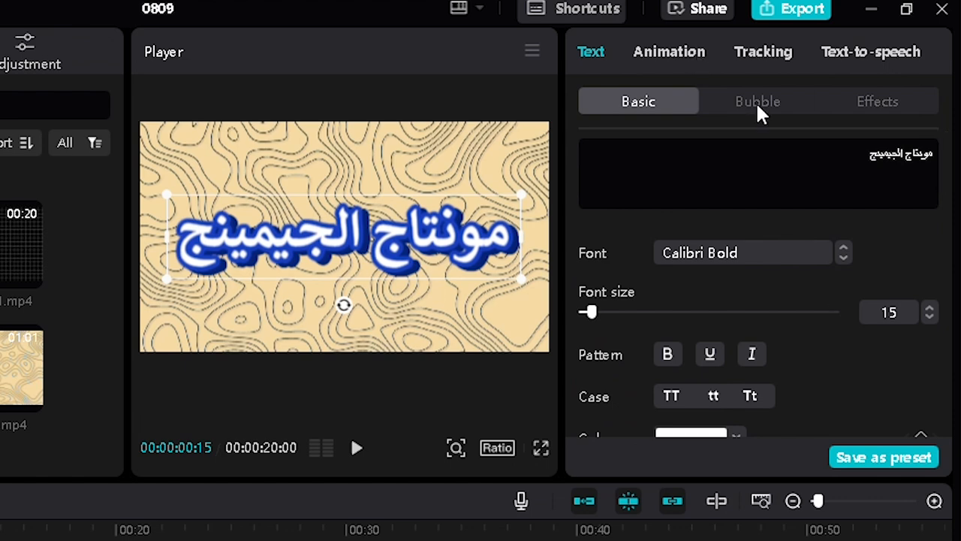
click(650, 59)
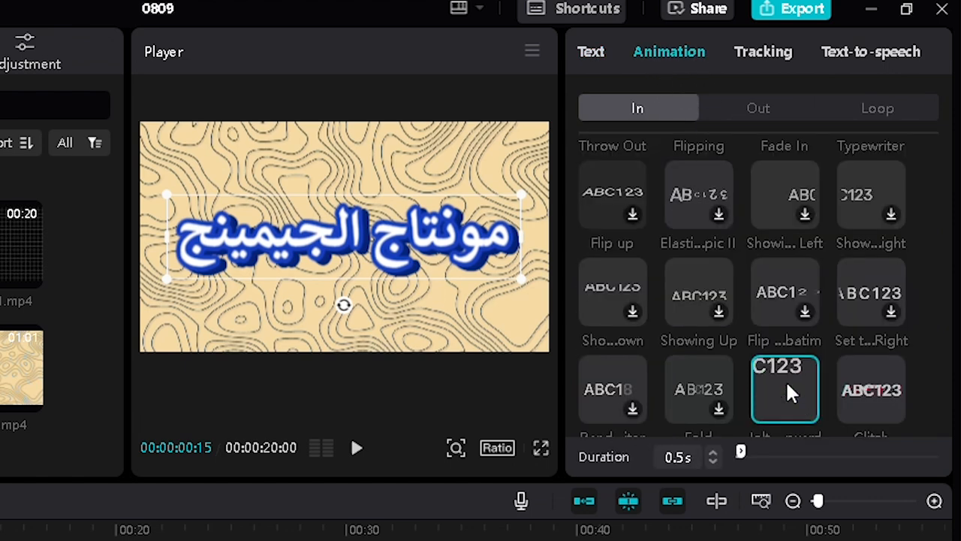
scroll(789, 281, down, 6)
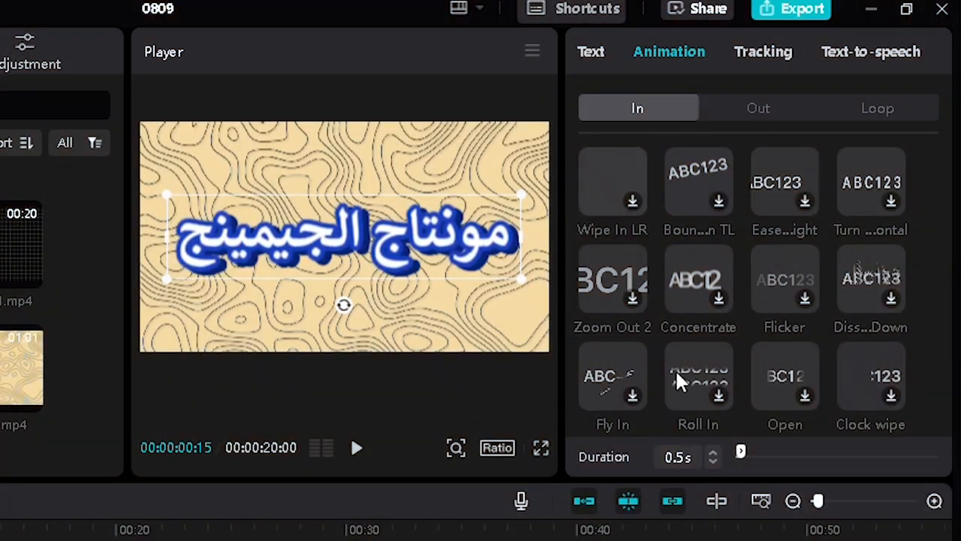
click(594, 72)
click(666, 59)
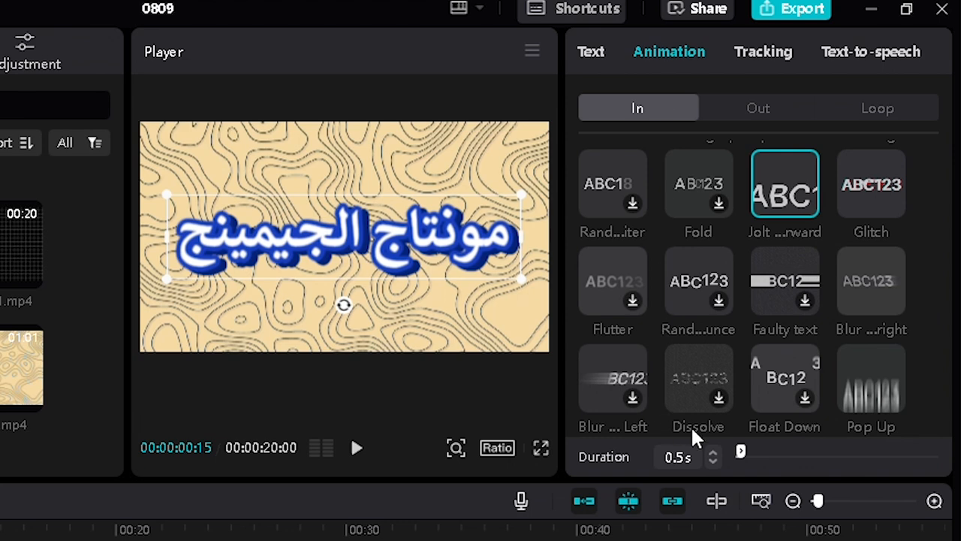
Step: Remove the entrance animation from the Arabic title
scroll(755, 242, up, 5)
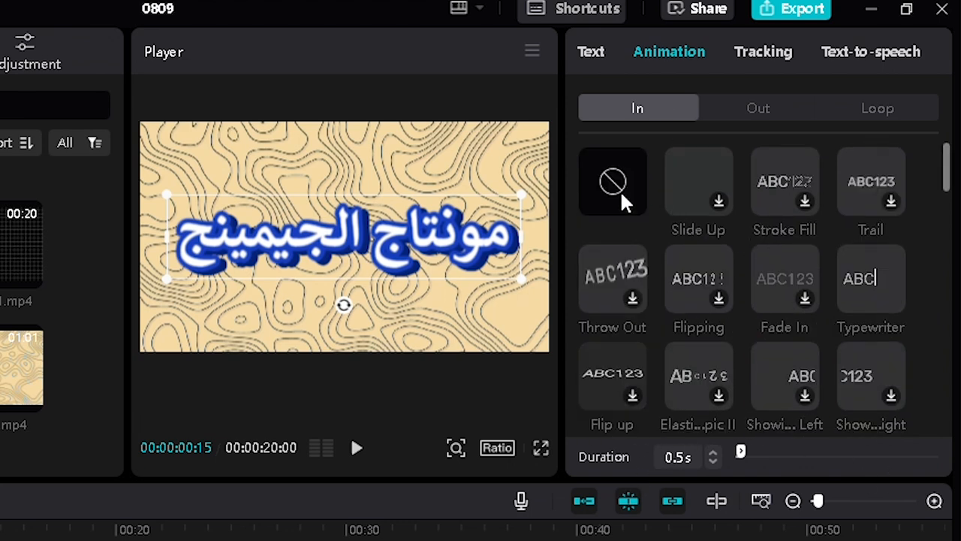
click(622, 194)
scroll(814, 353, down, 4)
scroll(815, 353, up, 5)
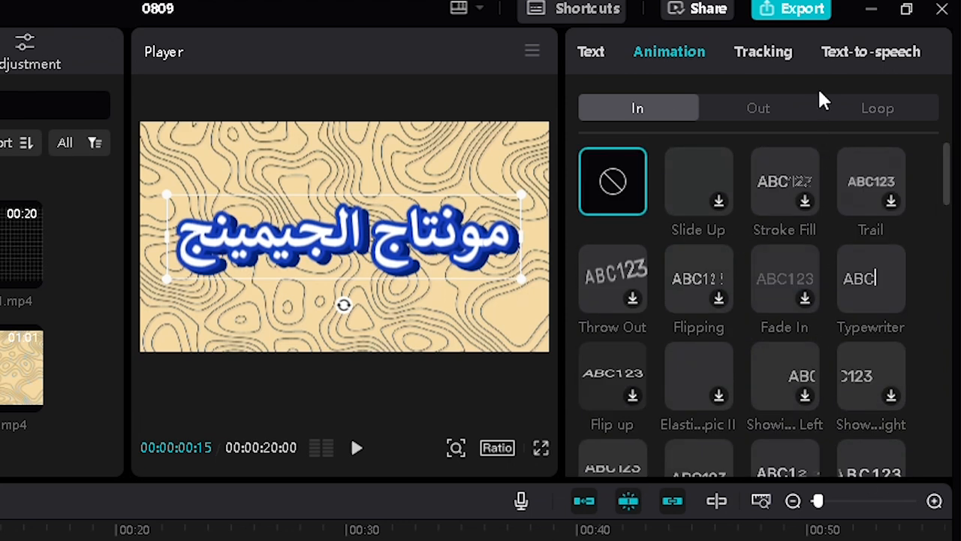
Step: Apply the Wobble 3 loop animation to the Arabic title, try speeds of 5.0 s and 0.1 s, and settle on a moderate speed
click(834, 107)
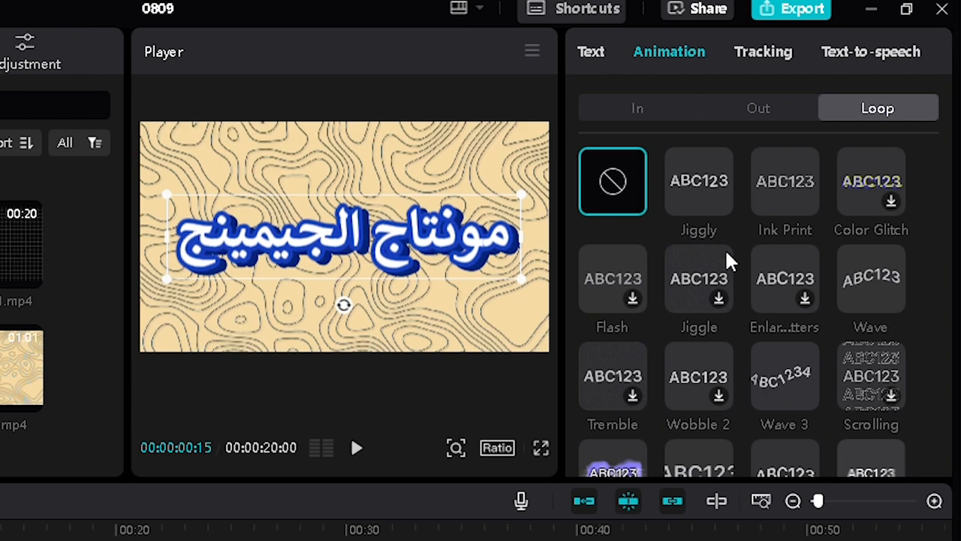
scroll(729, 260, down, 3)
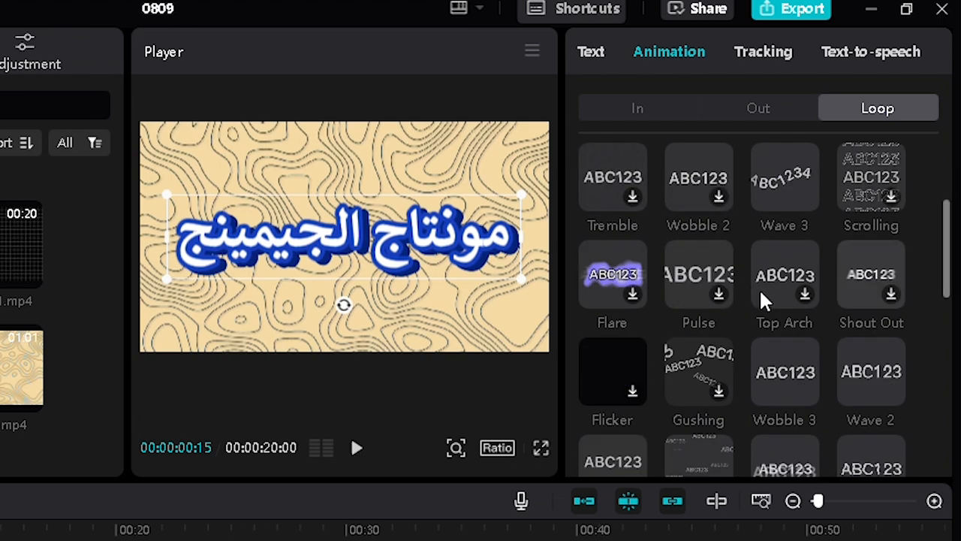
click(804, 377)
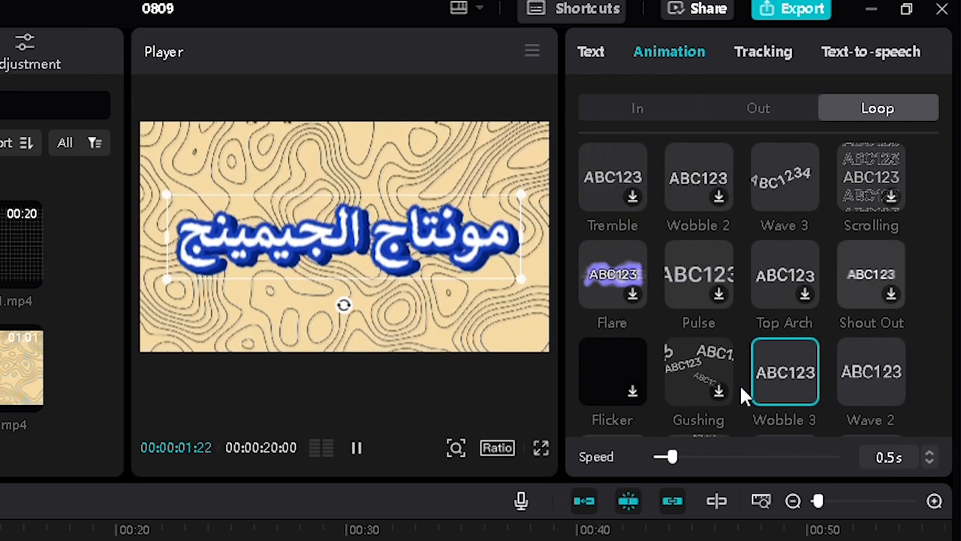
drag(733, 455, 835, 456)
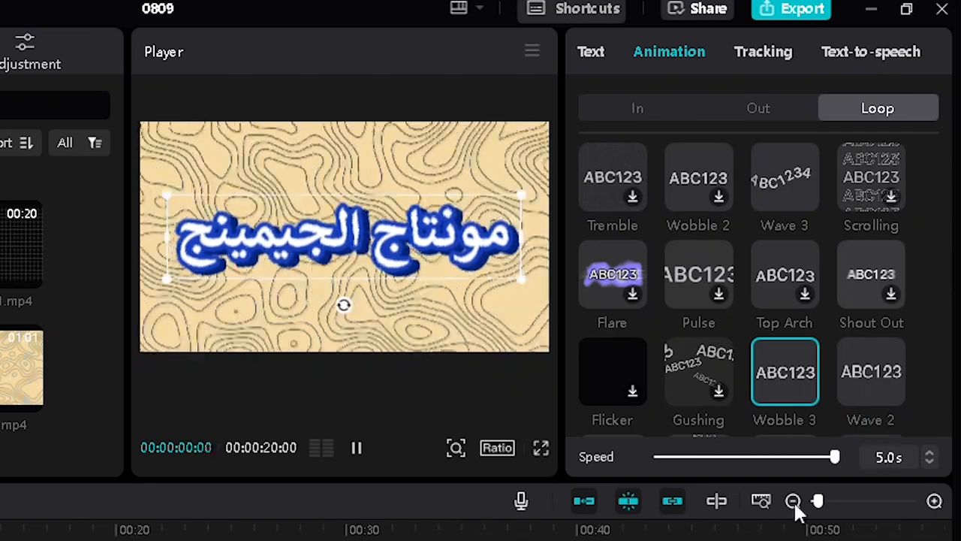
drag(734, 461, 610, 522)
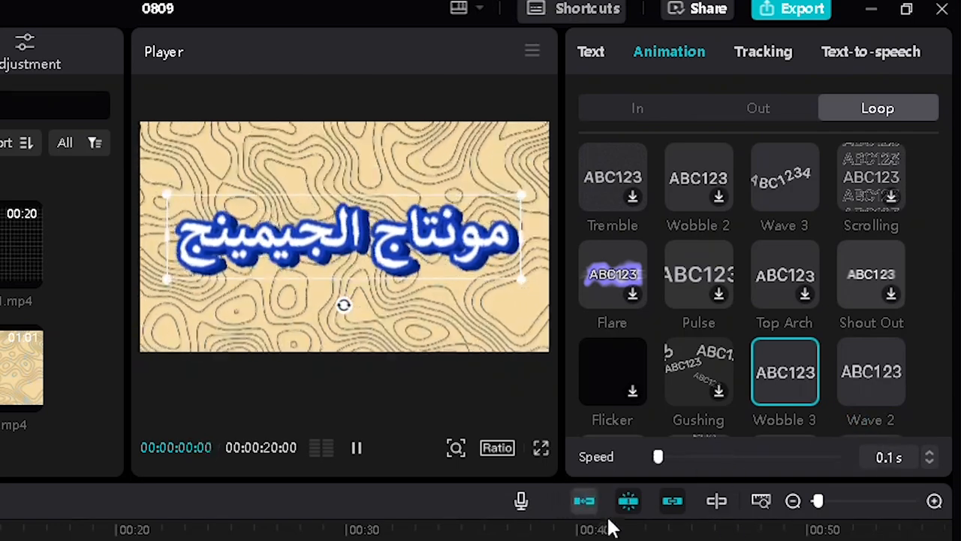
click(702, 456)
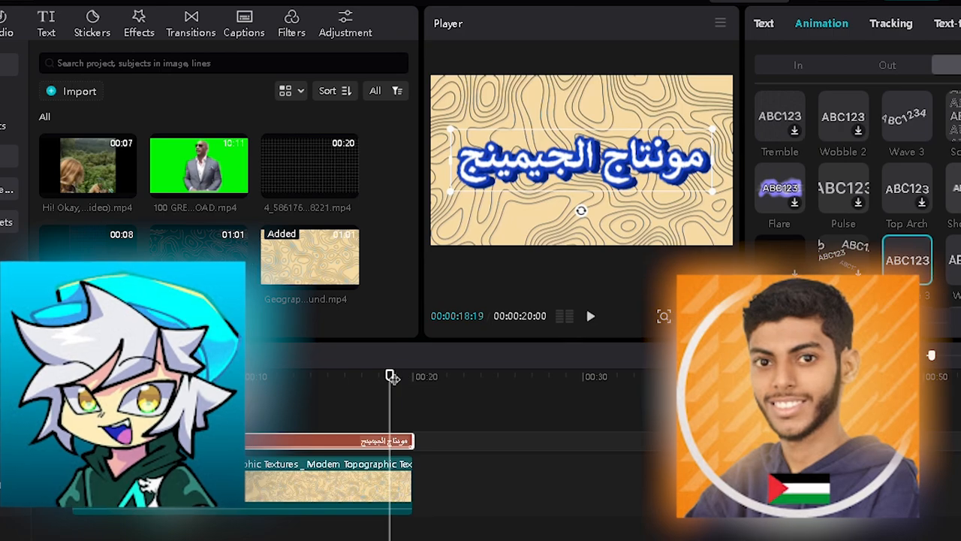
drag(392, 377, 134, 377)
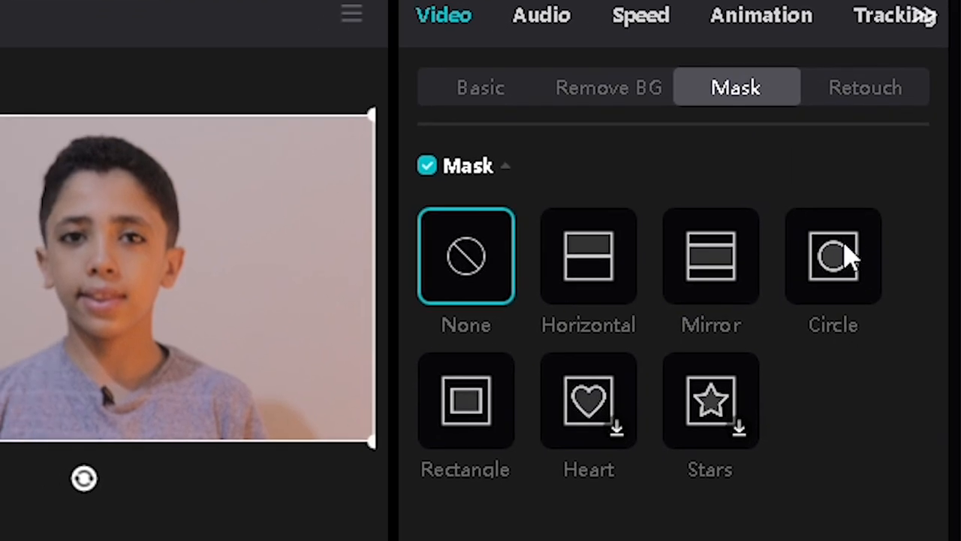
Step: Apply a circle mask to the MVI_0817.MP4 clip, enlarge it and center it on the face at X 145, Y 228
click(834, 256)
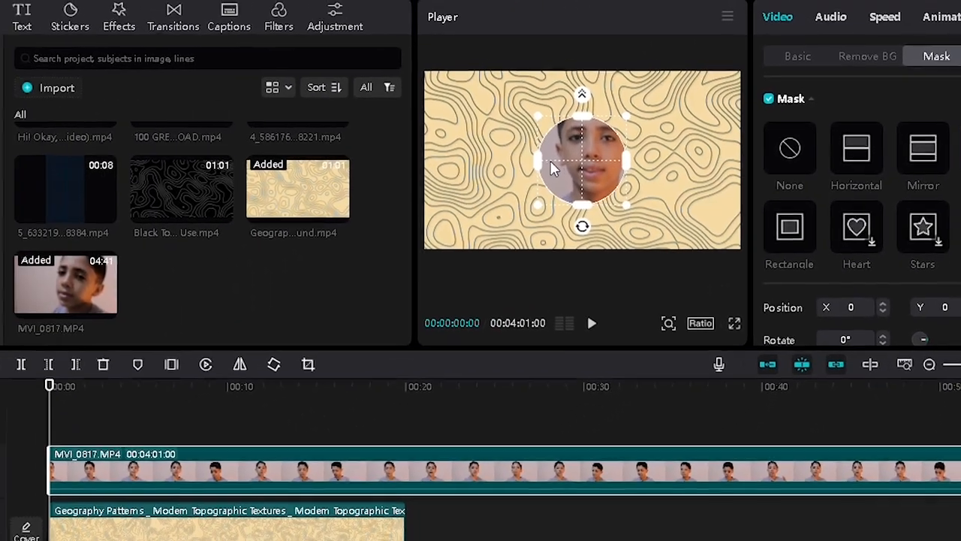
drag(552, 169, 554, 129)
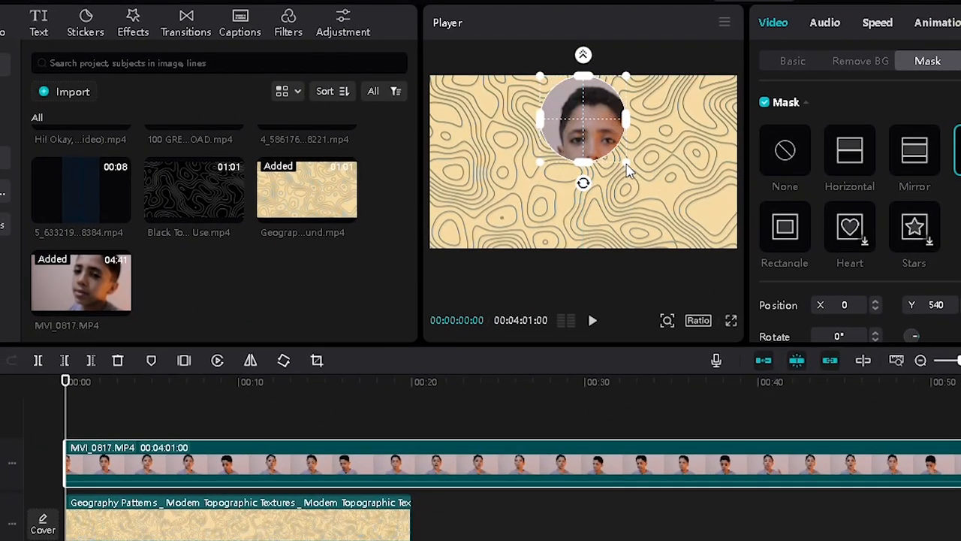
drag(629, 171, 644, 181)
drag(587, 144, 597, 158)
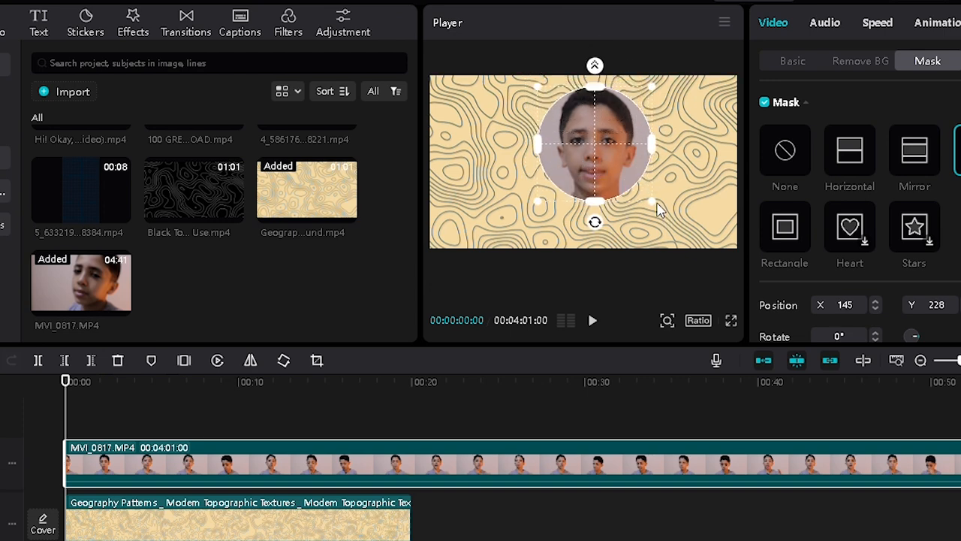
Step: Enlarge the circle mask around the face, scale the MVI_0817.MP4 clip to about 53% and move it toward the frame's lower left
drag(658, 211, 664, 215)
drag(594, 166, 593, 165)
click(785, 65)
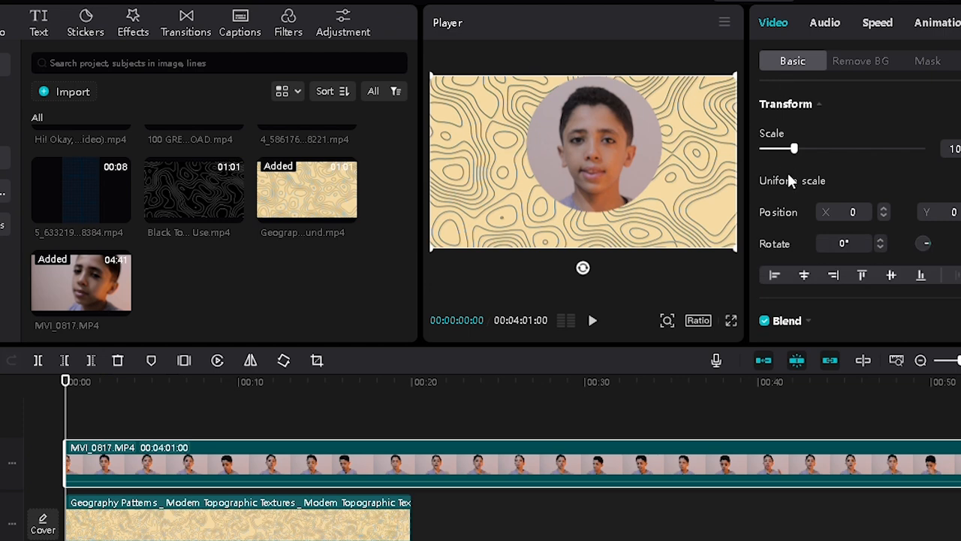
drag(633, 153, 562, 184)
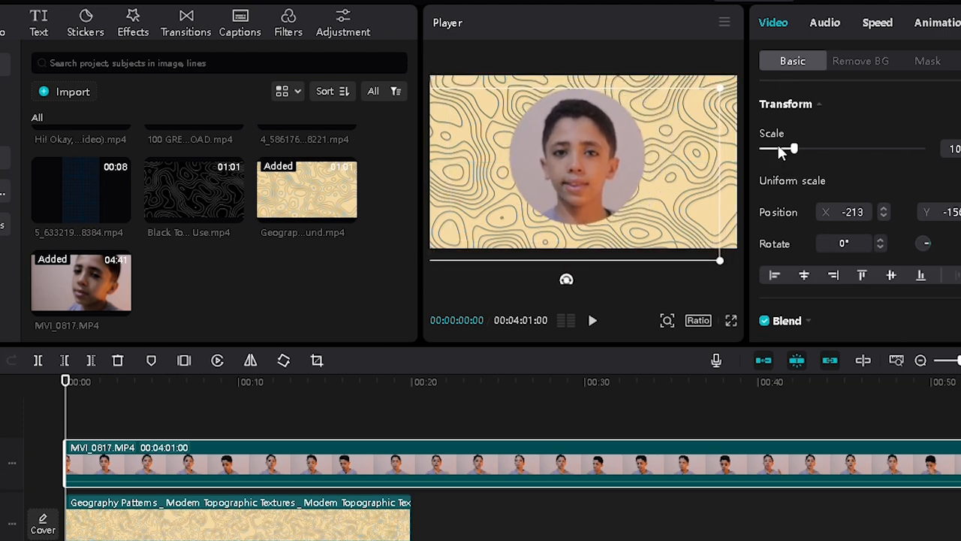
drag(779, 150, 784, 151)
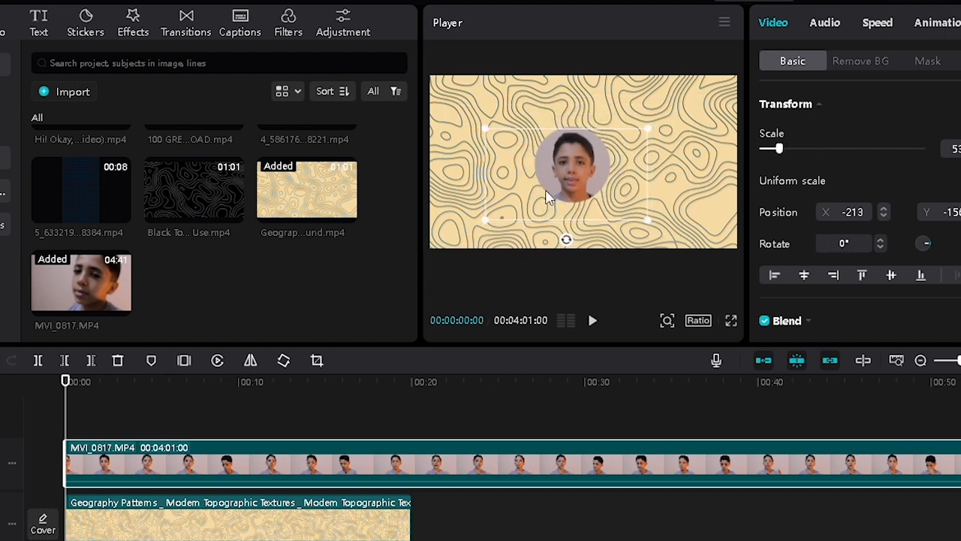
drag(601, 184, 531, 219)
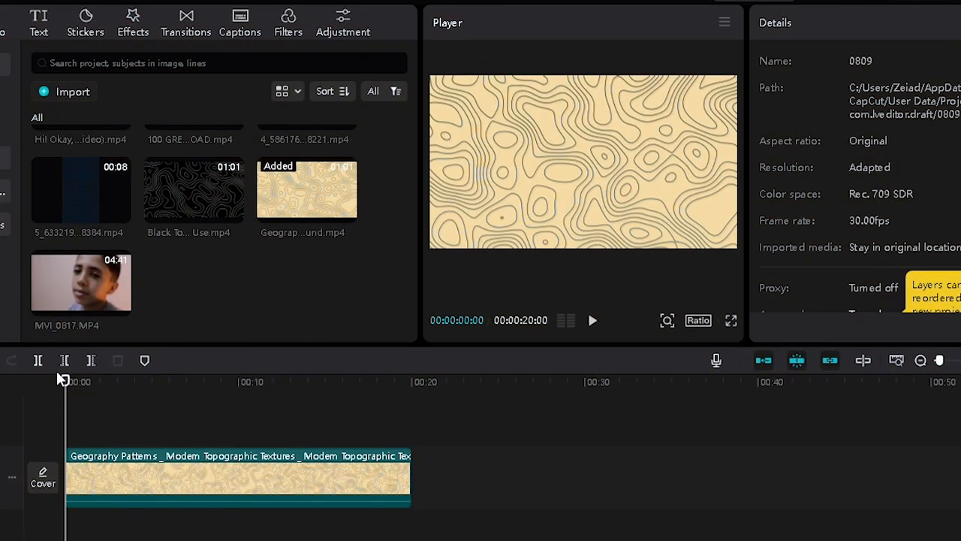
Step: Split the Geography Patterns background clip at 00:00:05:23
drag(70, 393, 165, 416)
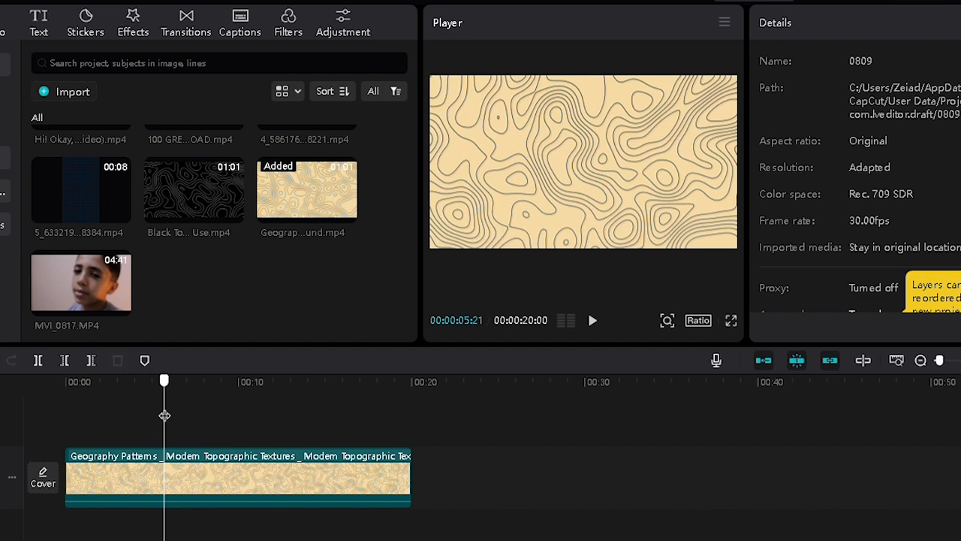
click(218, 496)
click(38, 361)
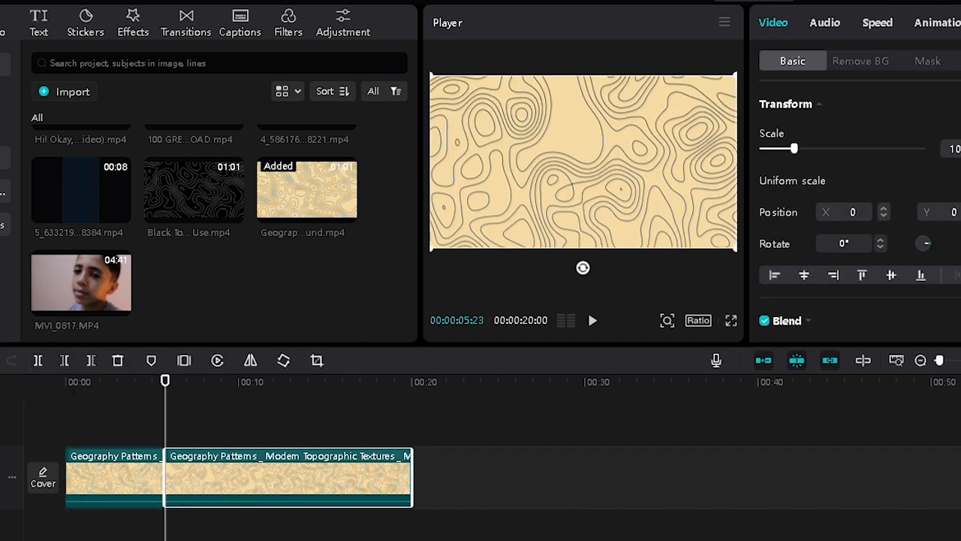
Step: Overlay a short plain red stock clip on the background from the split and lower its blend opacity to tint the pattern
click(4, 157)
scroll(836, 264, down, 1)
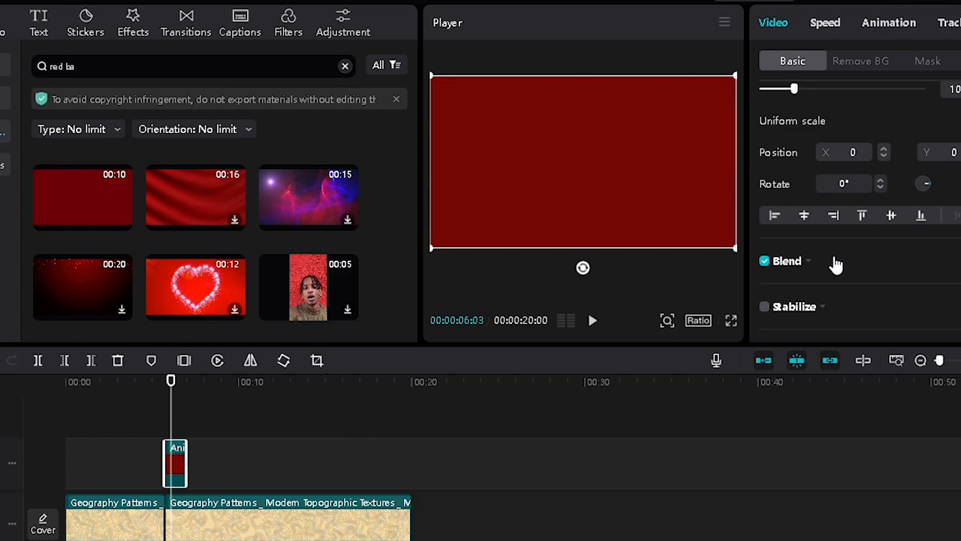
click(785, 263)
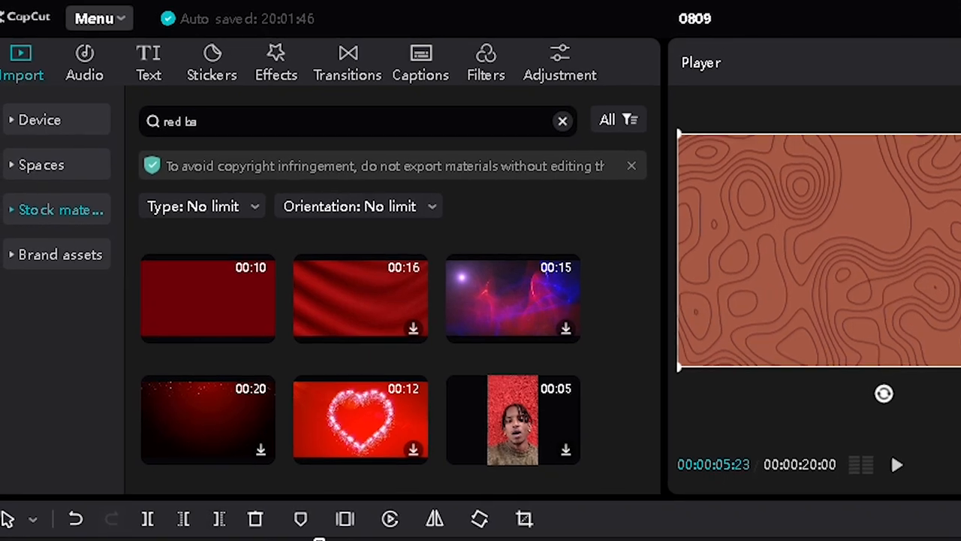
Step: Add the Vibration Flash video effect from the Nightclub category at the split
click(349, 62)
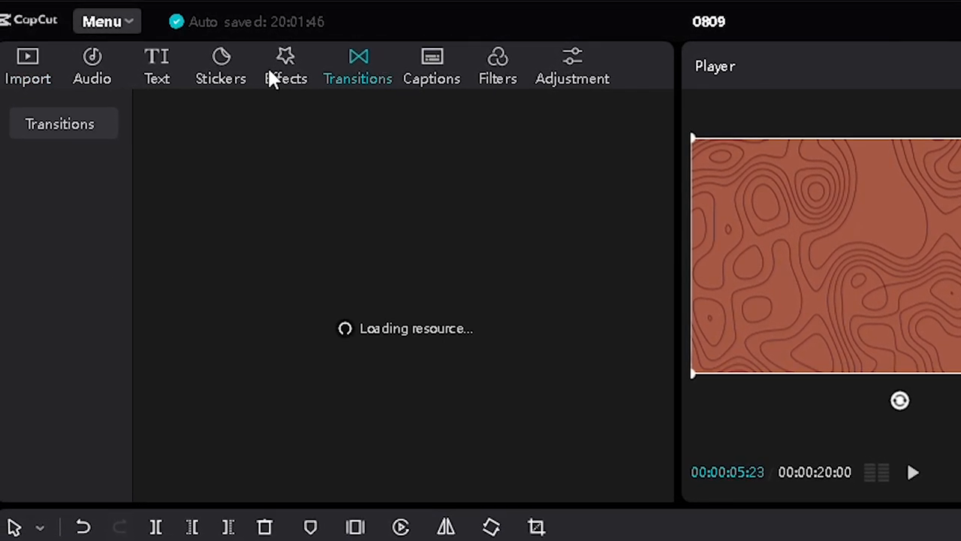
click(272, 79)
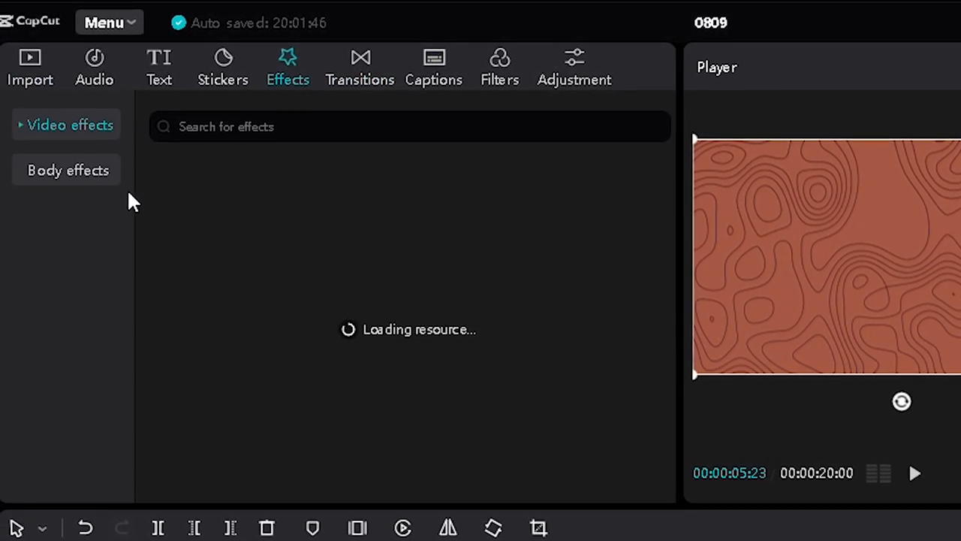
click(22, 128)
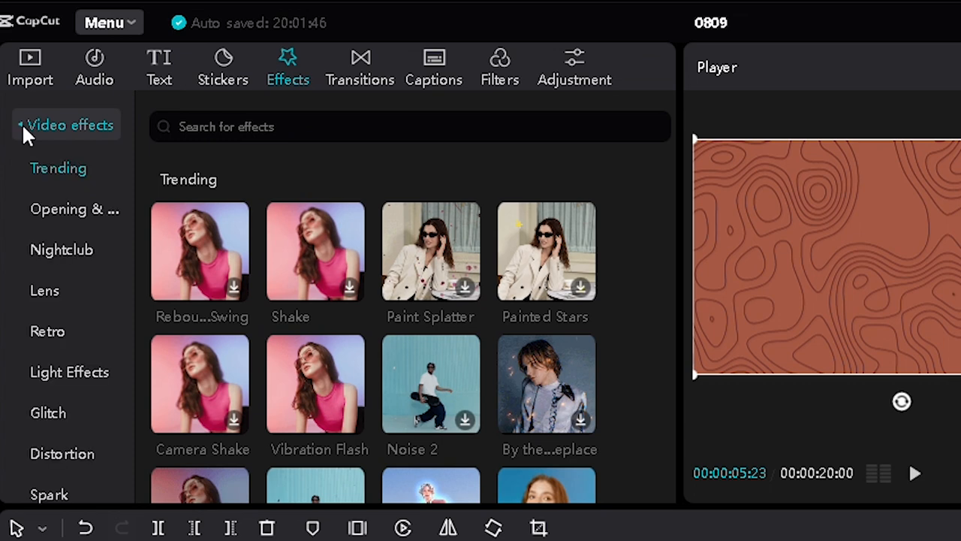
click(63, 260)
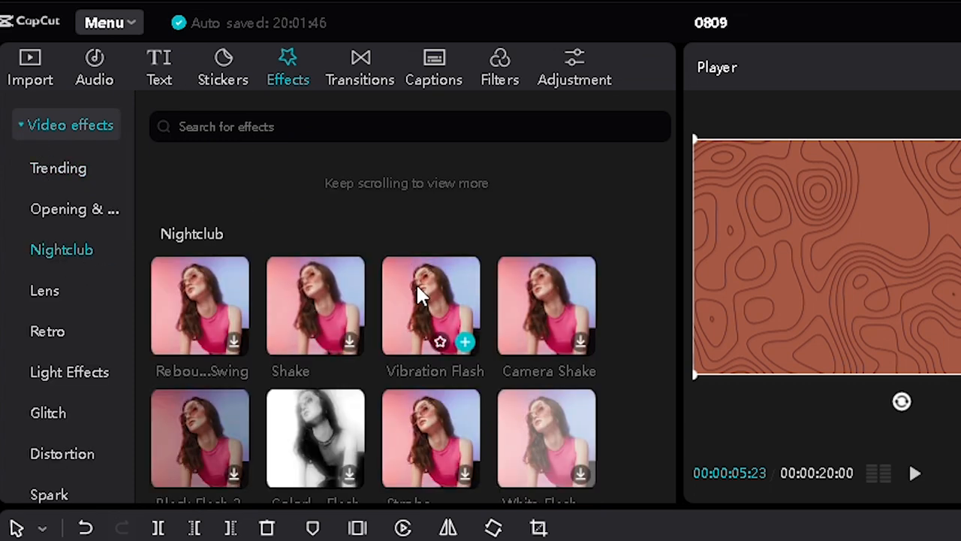
click(427, 304)
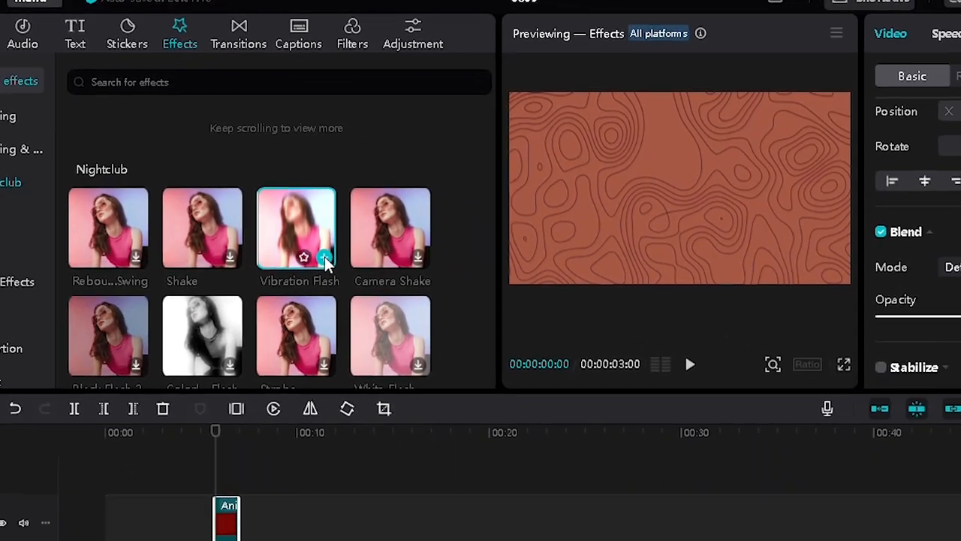
click(465, 343)
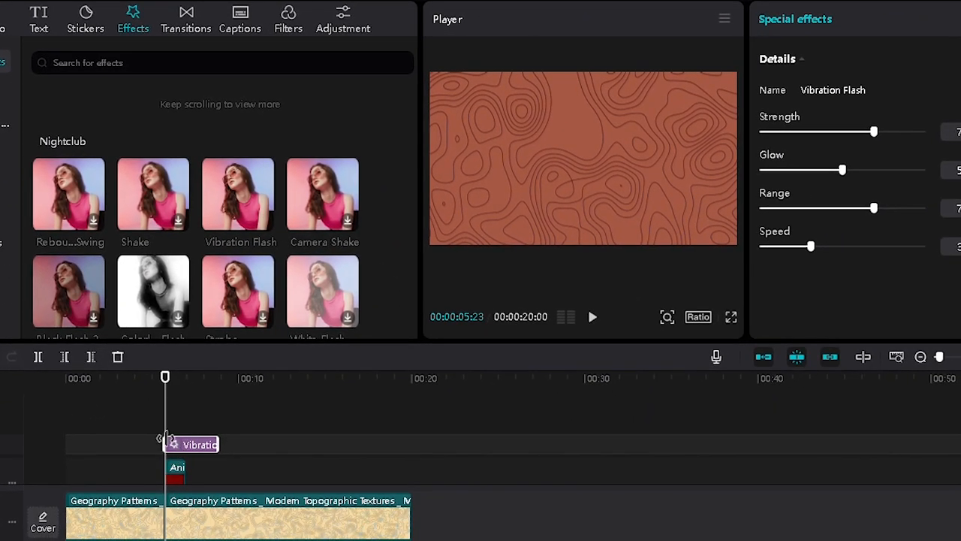
Step: Shorten the Vibration Flash effect to about one second, place it across the background split and preview it
drag(166, 439, 197, 443)
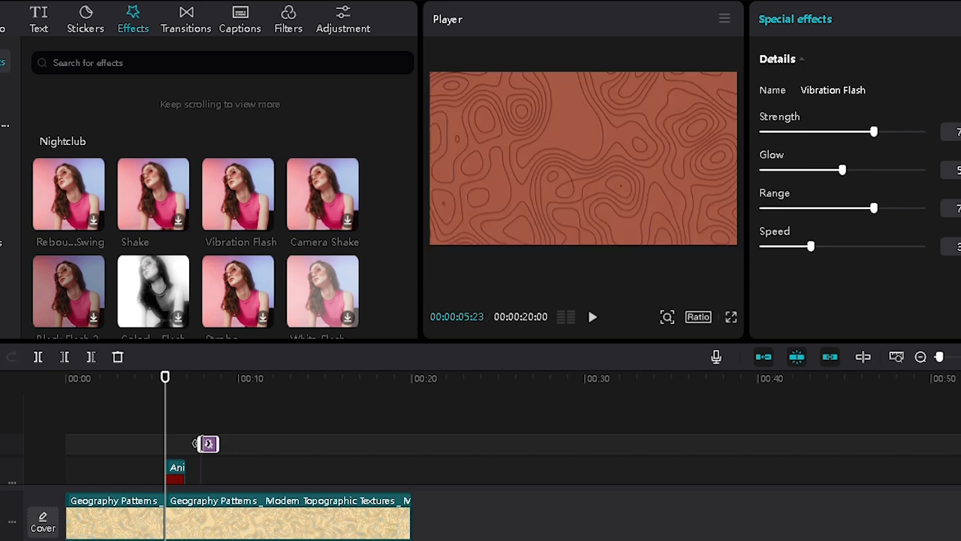
click(266, 442)
drag(275, 416, 170, 405)
drag(939, 356, 956, 357)
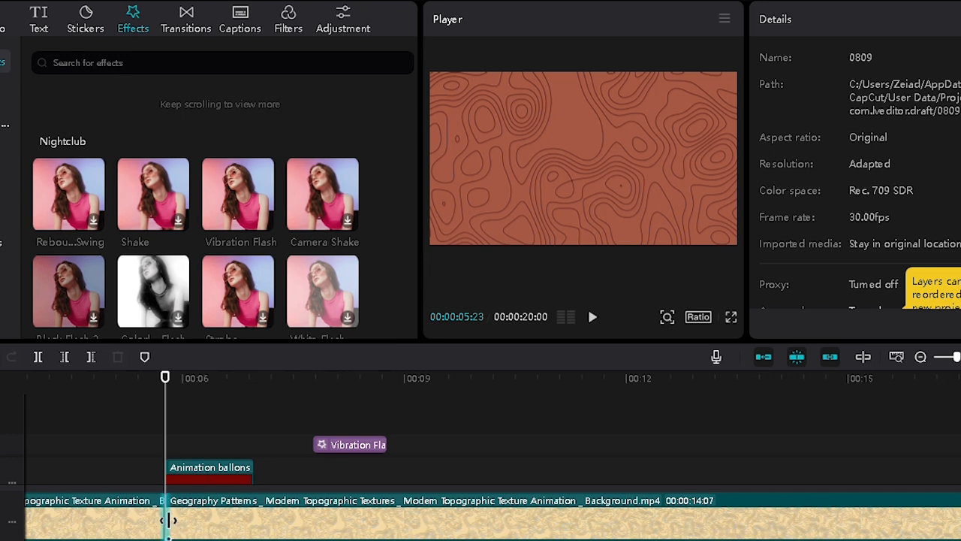
drag(338, 447, 171, 432)
click(138, 389)
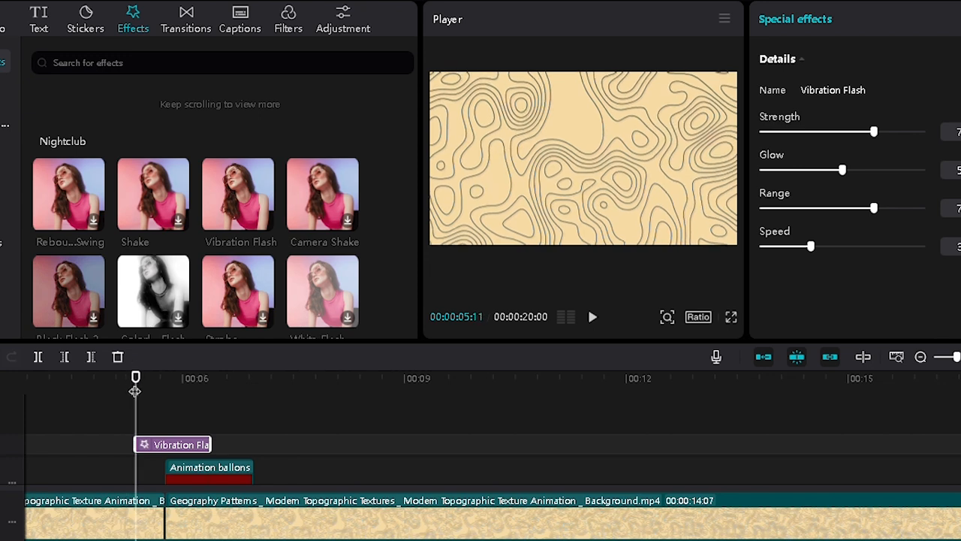
key(space)
key(space)
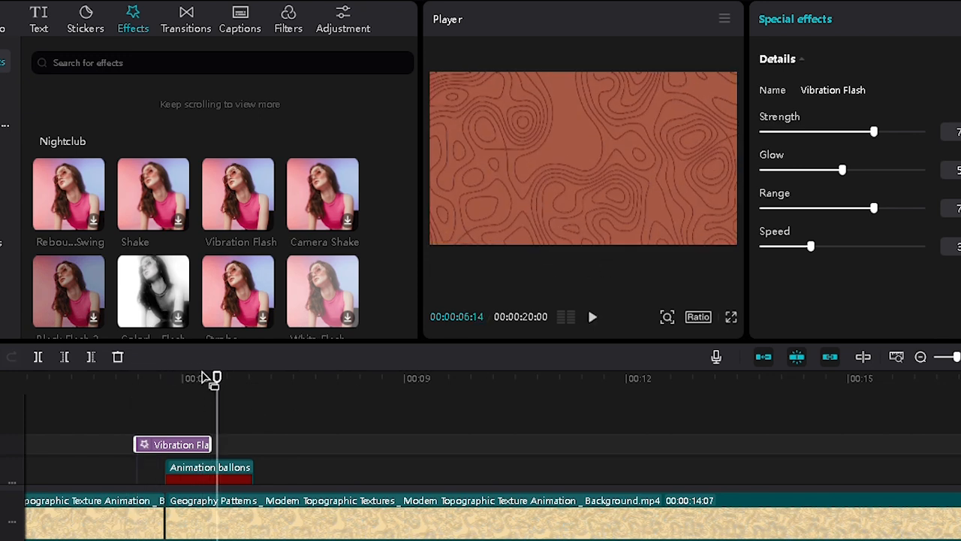
Step: Set the Vibration Flash effect's Strength to maximum, lower Glow to under 30 and raise Range above 80
drag(202, 378, 180, 379)
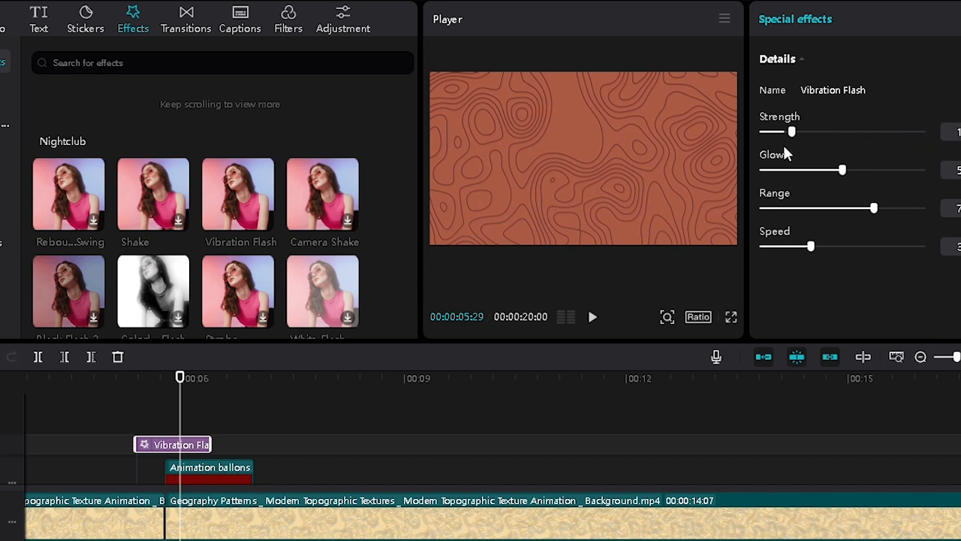
click(163, 383)
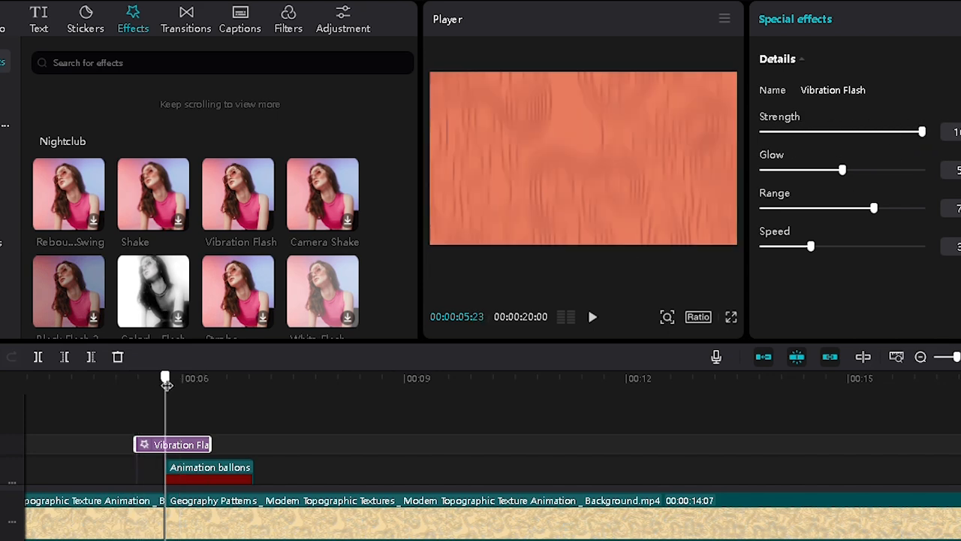
drag(167, 385, 164, 385)
mouse_move(844, 173)
mouse_down()
mouse_move(869, 171)
mouse_move(840, 172)
mouse_up()
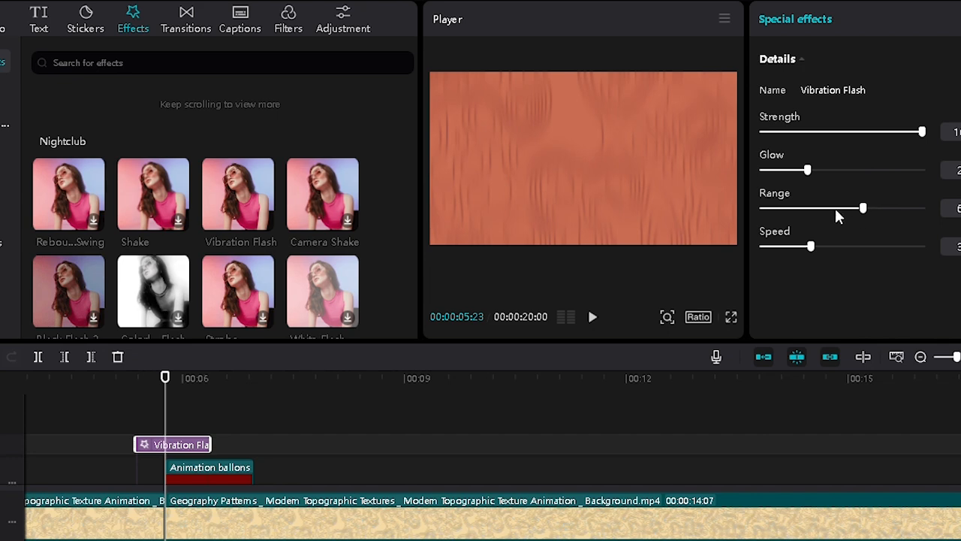
click(899, 209)
Step: Try lower and higher Speed values for the Vibration Flash effect, undo them and preview the transition
drag(811, 246, 866, 248)
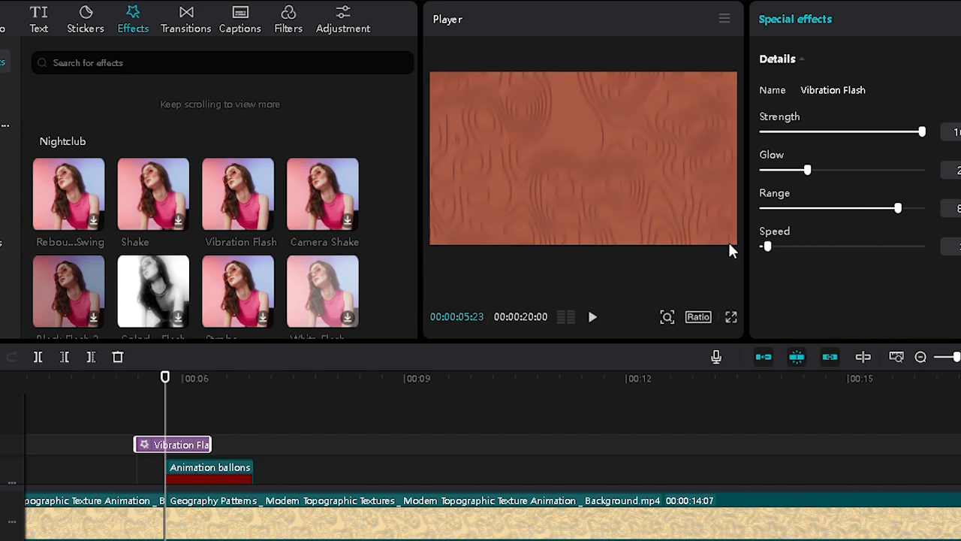
drag(768, 246, 890, 237)
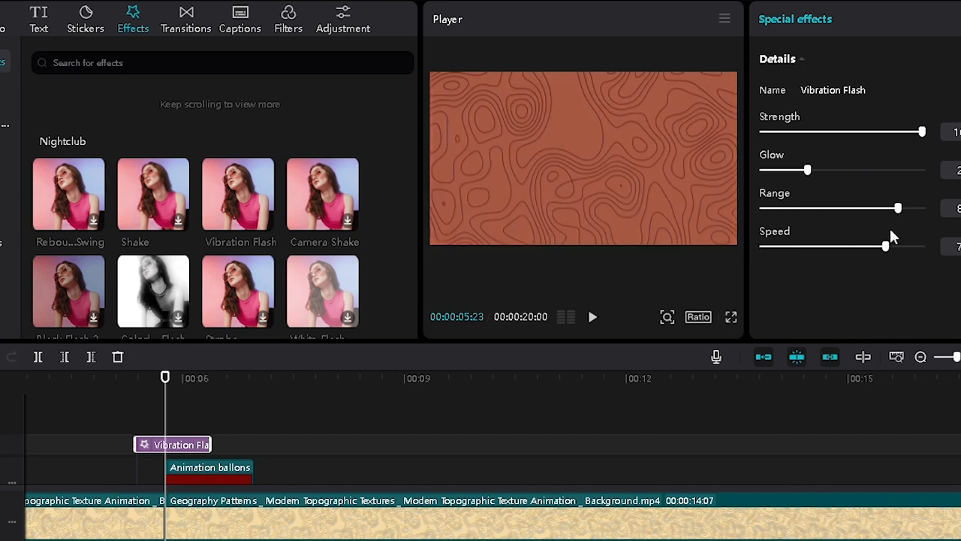
key(ctrl+z)
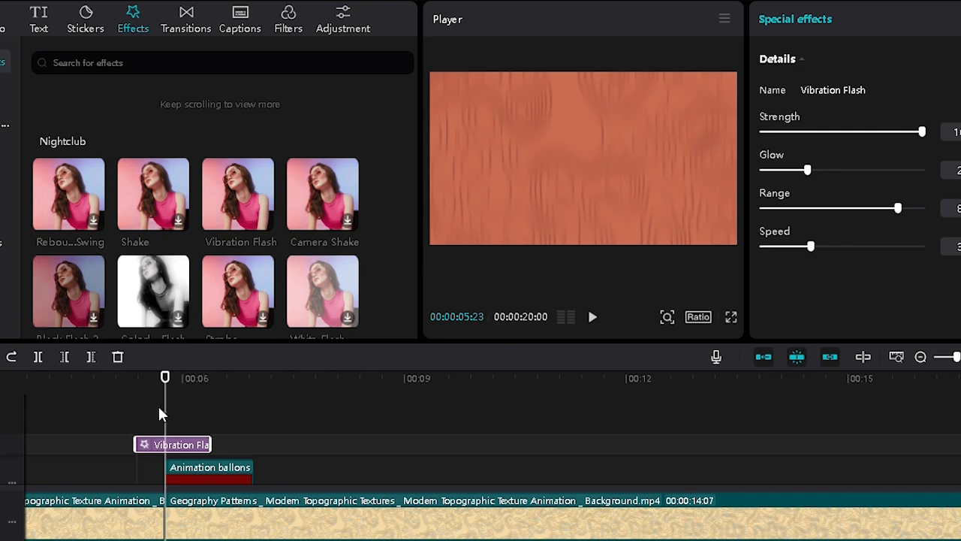
key(space)
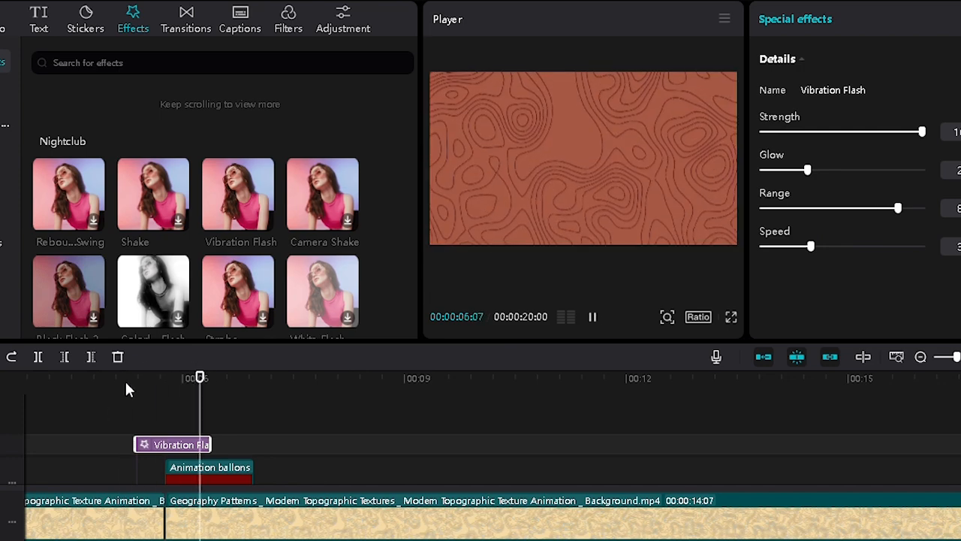